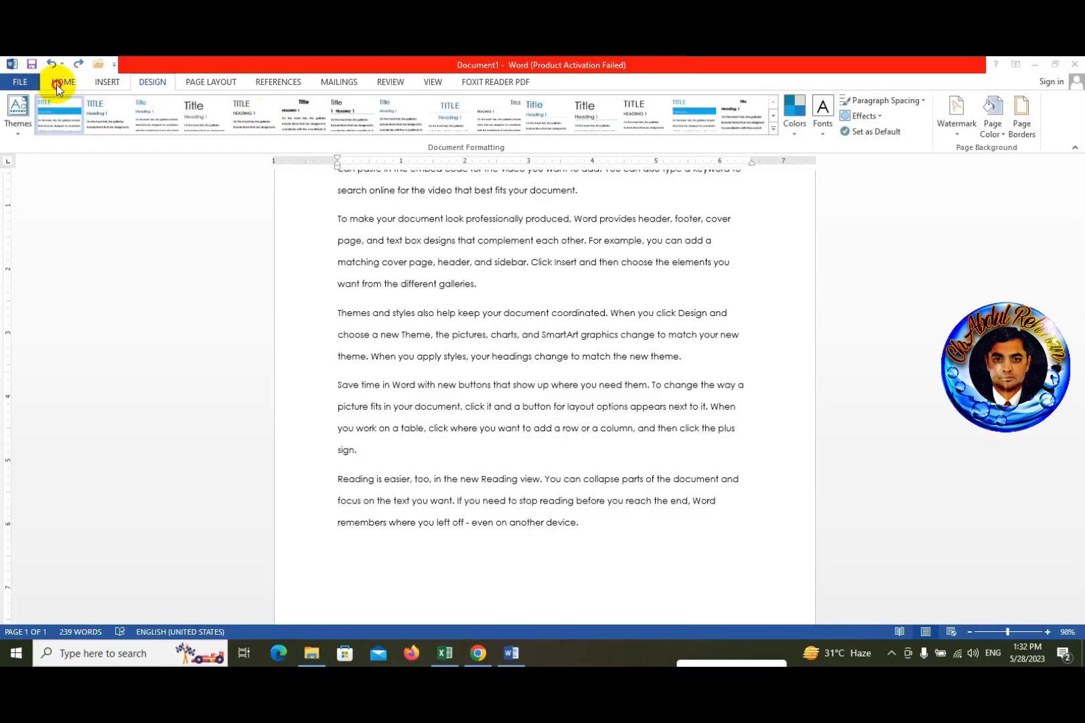
- Dismiss the audio app notification and look through the HOME and INSERT ribbon tabs
click(57, 85)
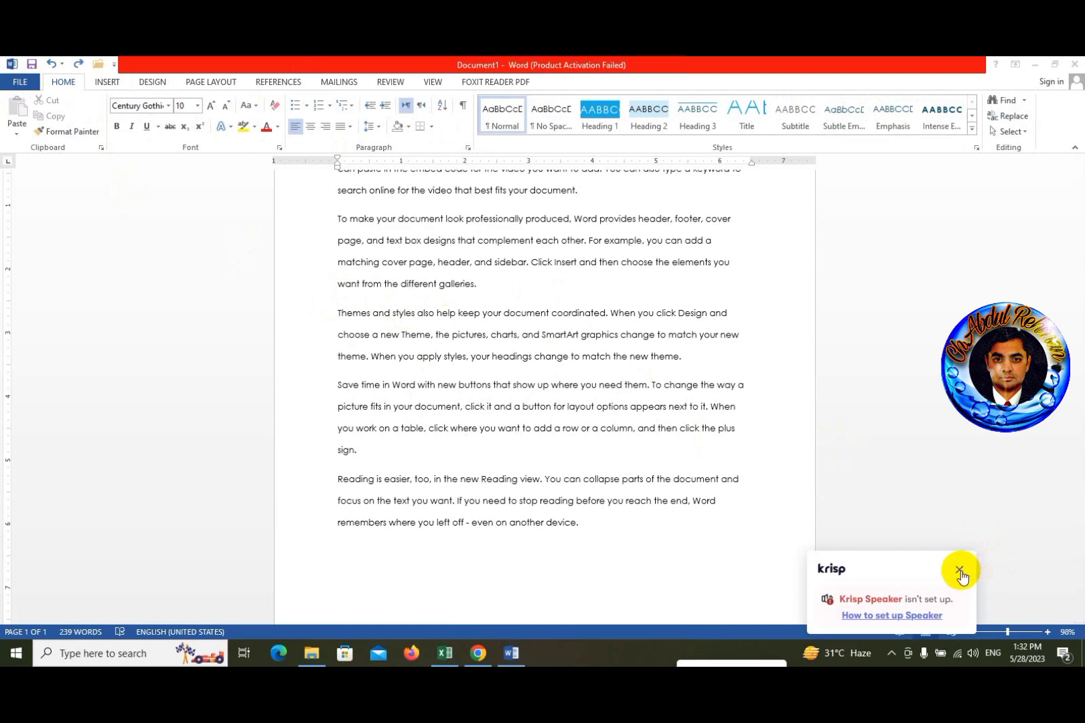
click(961, 570)
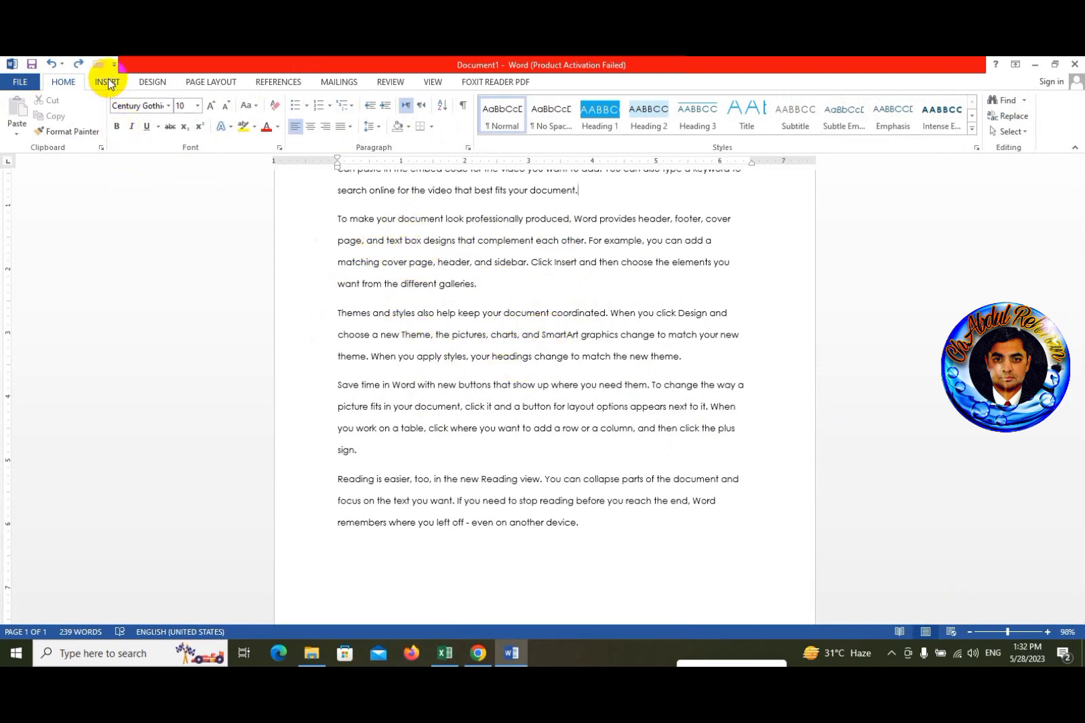
click(109, 83)
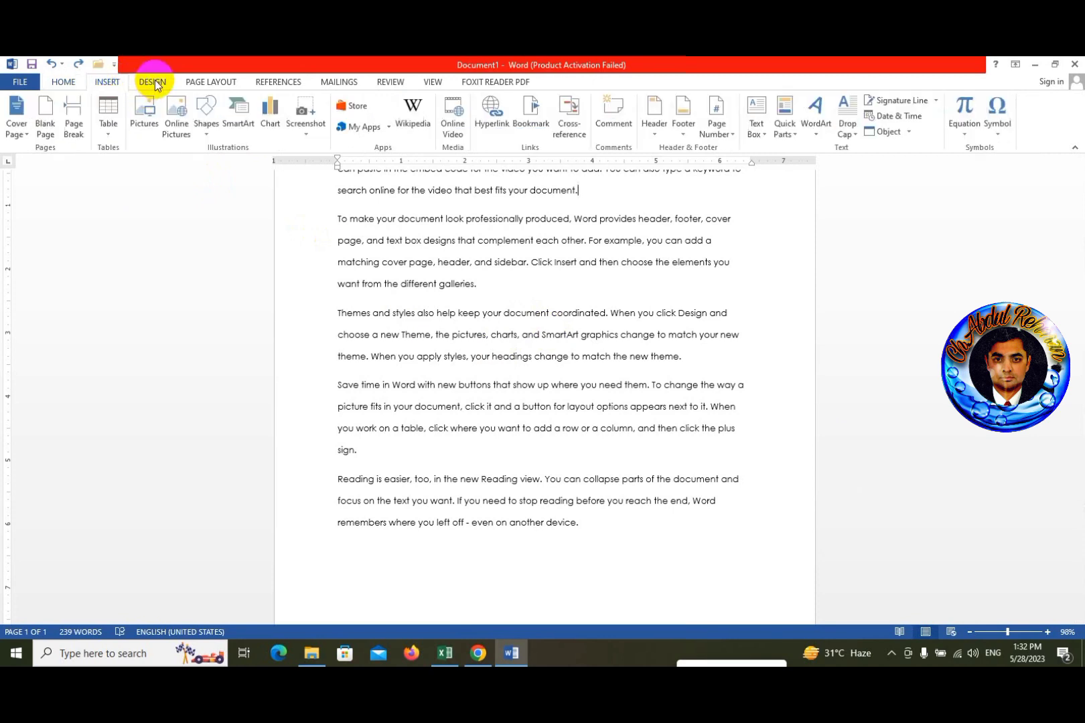
- Apply Turquoise, Accent 1, Lighter 80% as the page colour from the DESIGN tab
click(153, 82)
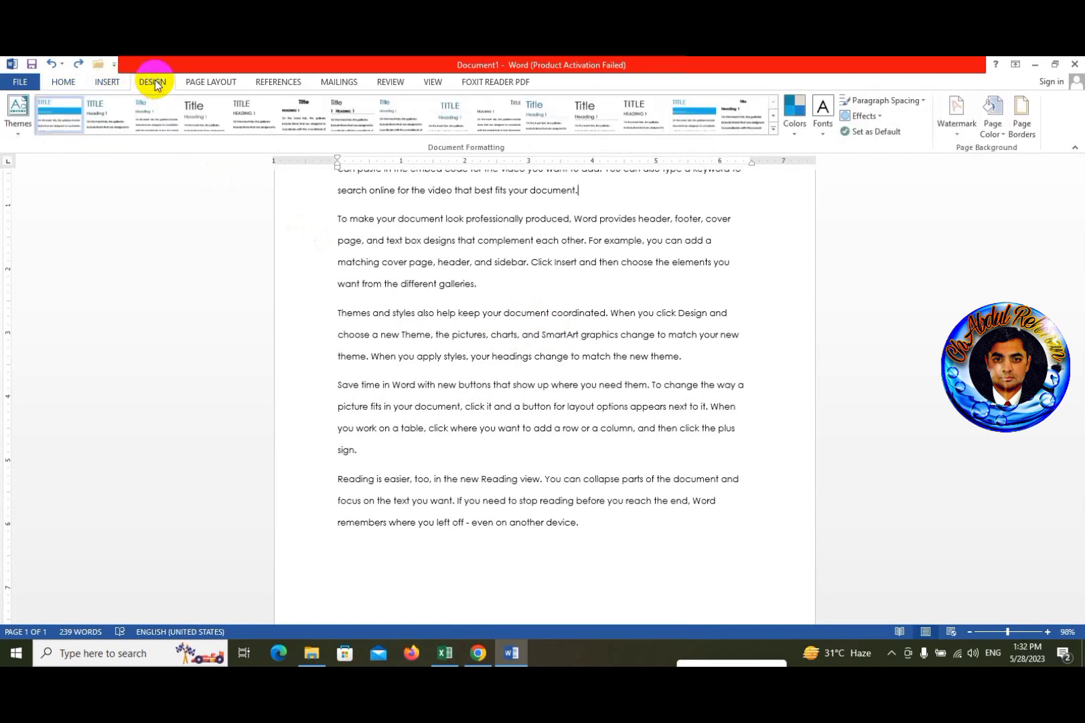
click(998, 138)
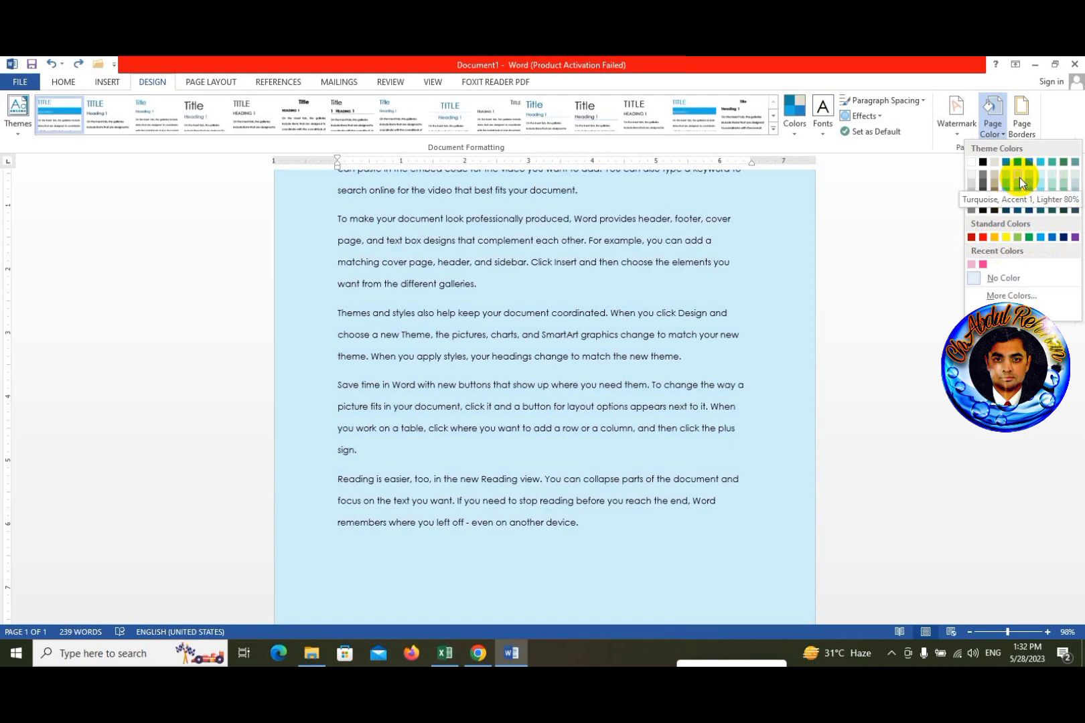
click(1020, 177)
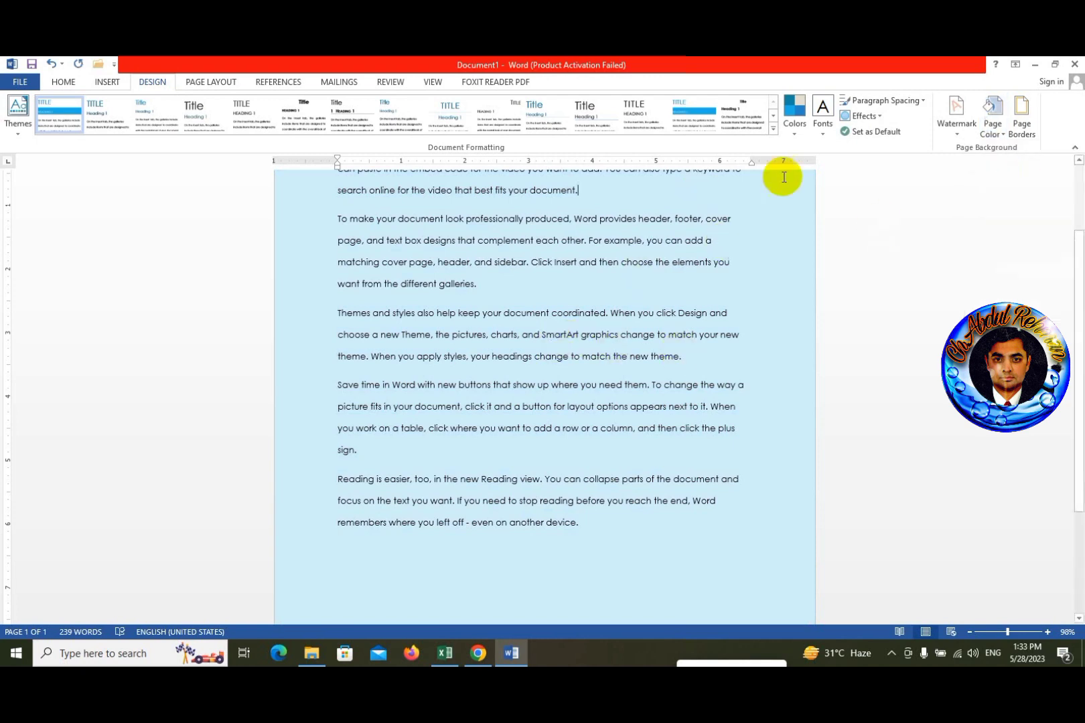
click(1000, 137)
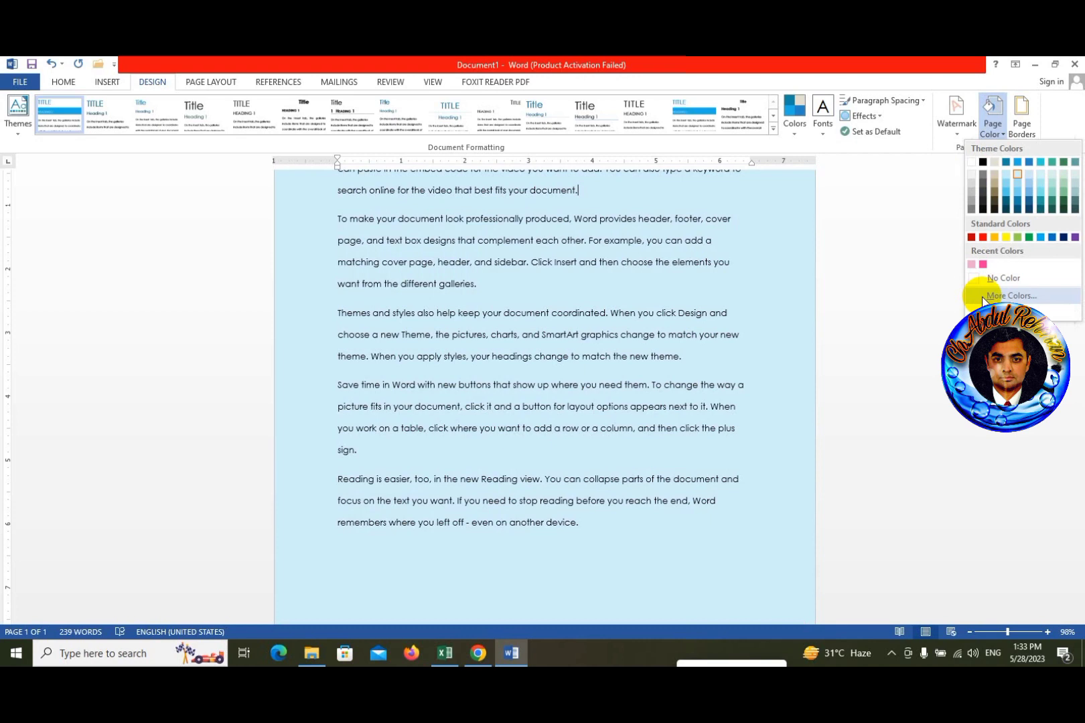
- Preview cyan, green, pink and lilac shades in the More Colors Custom picker
click(984, 299)
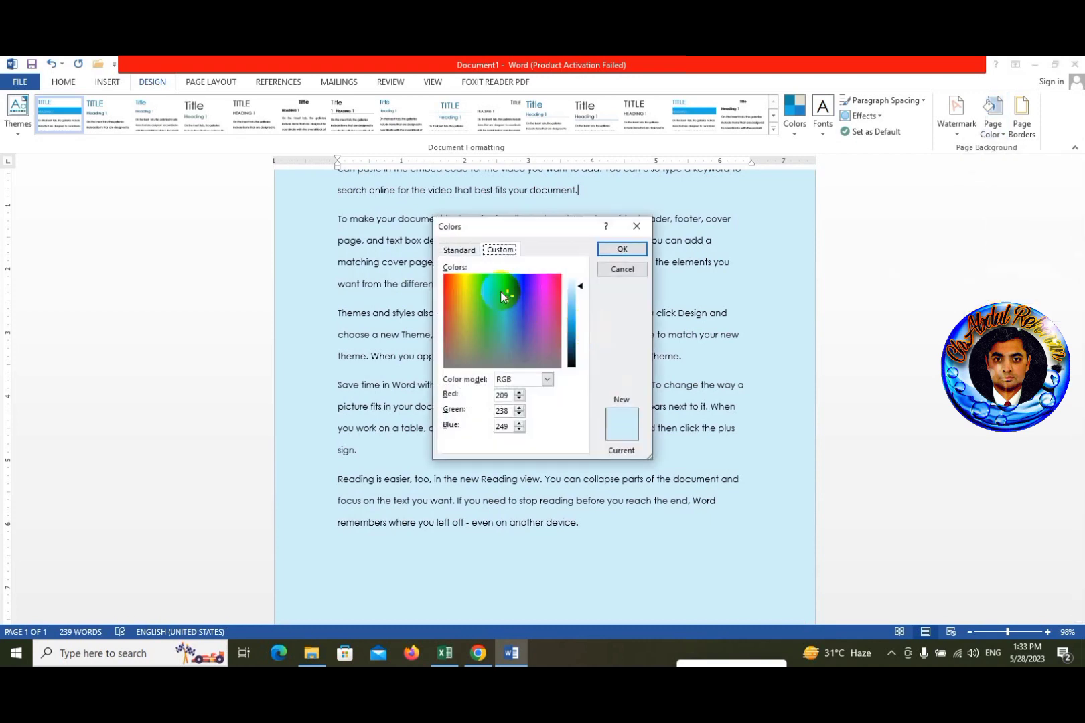
drag(504, 297, 506, 287)
click(475, 320)
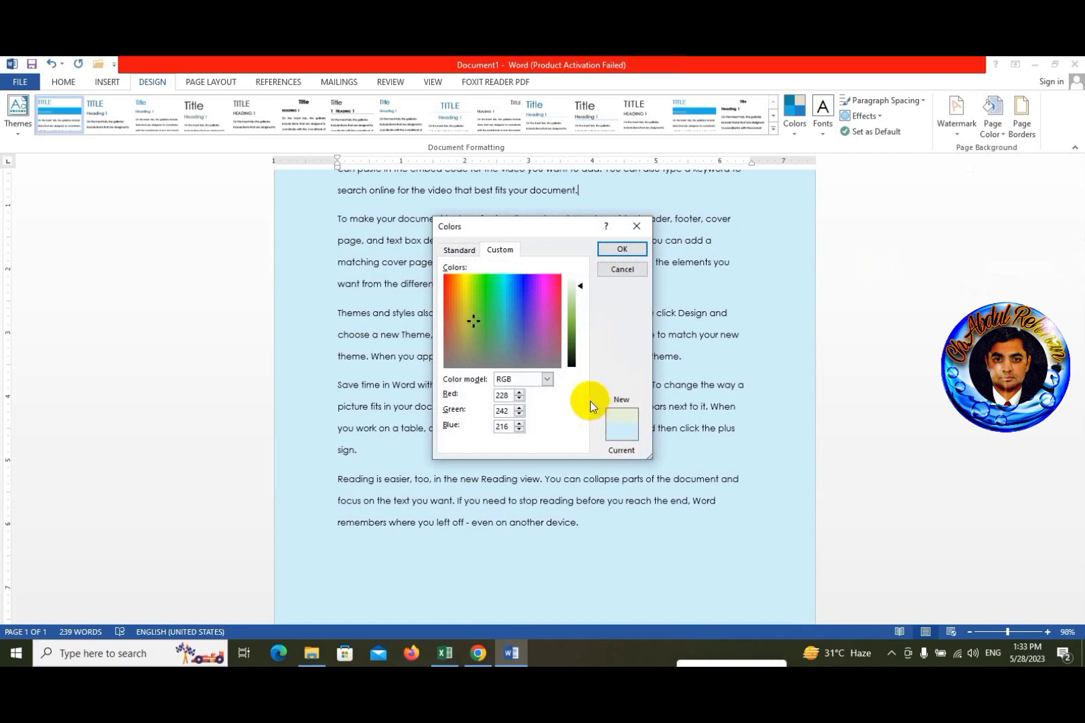
click(545, 295)
click(553, 286)
click(553, 331)
click(542, 334)
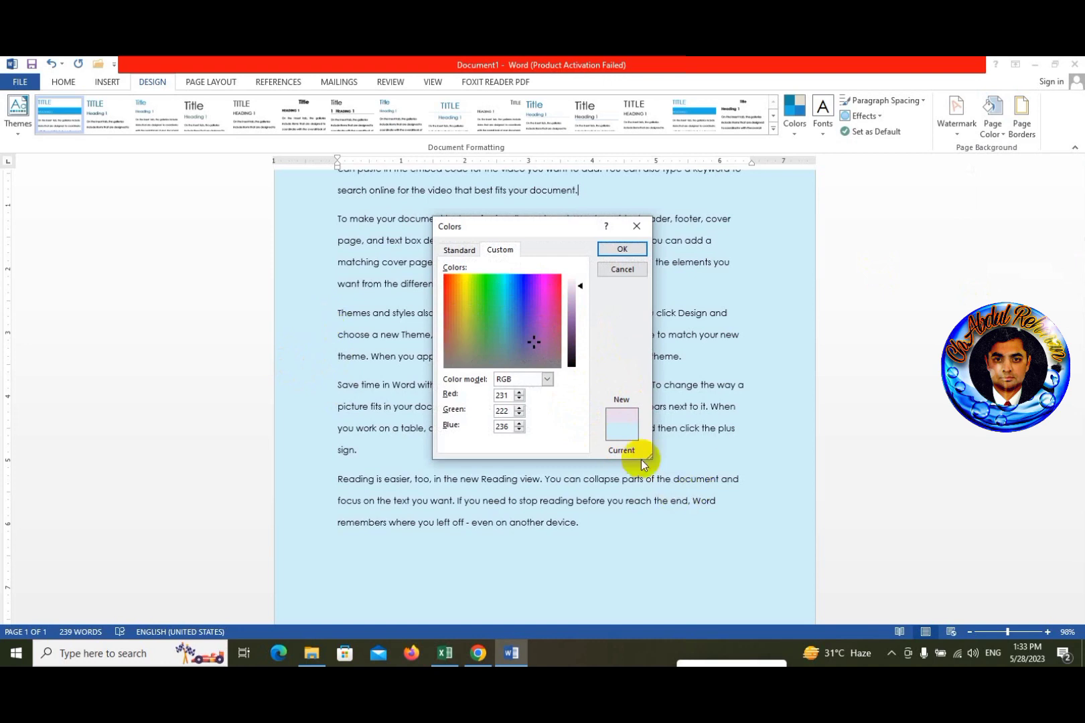
click(553, 286)
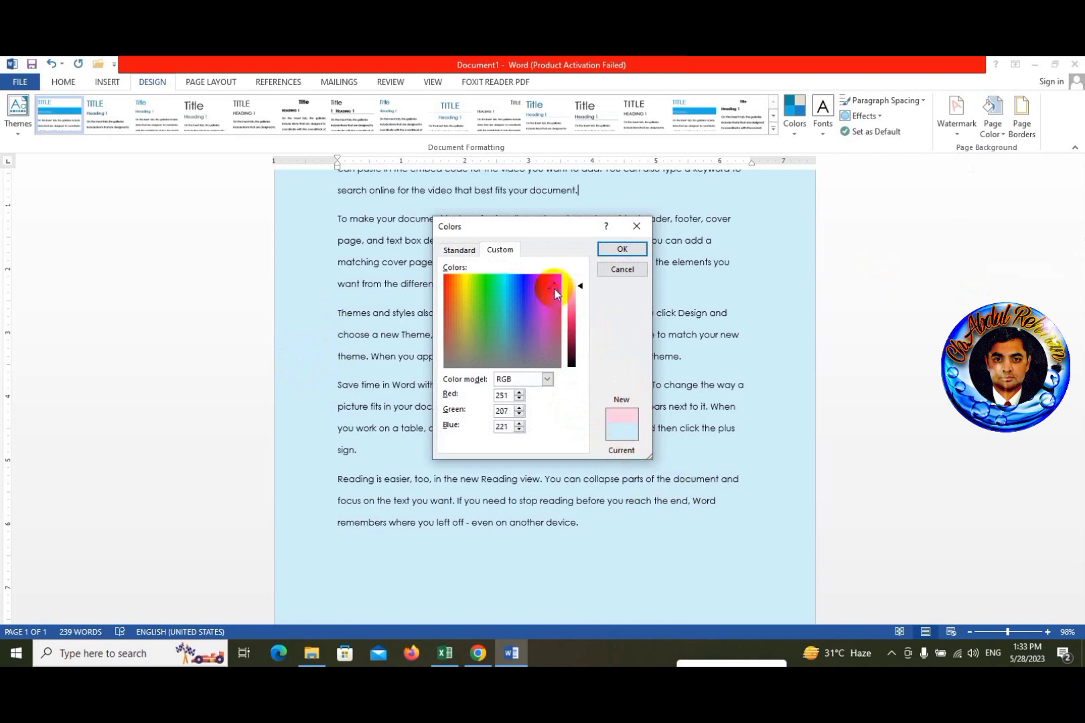
click(543, 281)
click(537, 294)
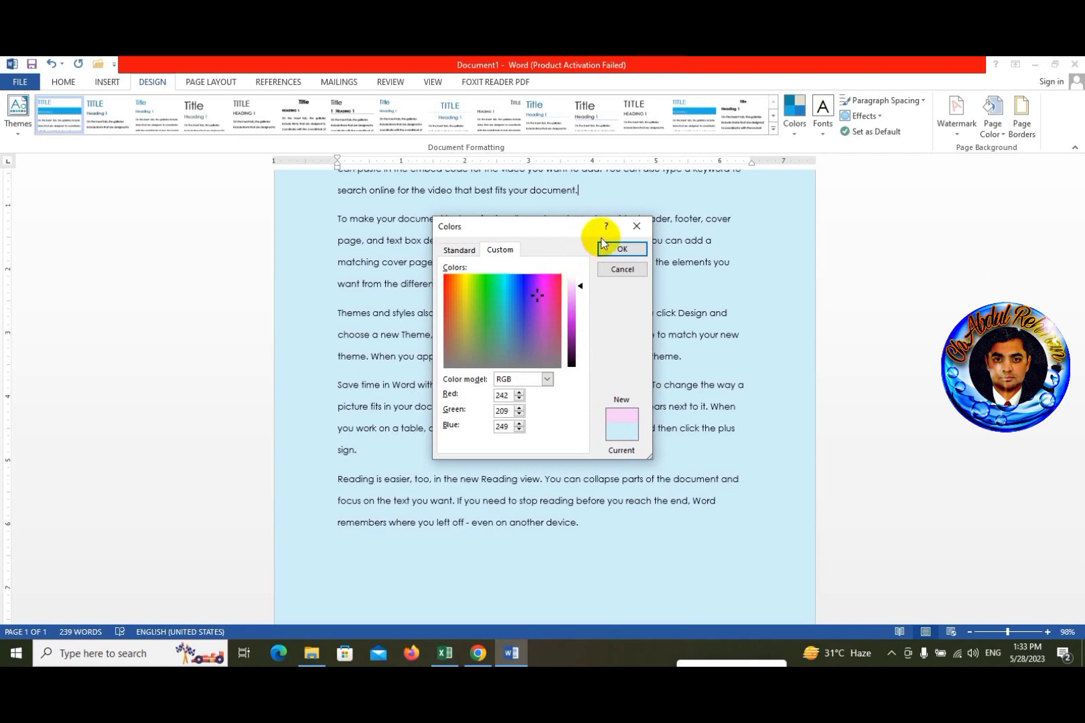
- Pick a violet hexagon from the Standard palette and apply it as the page colour
click(461, 251)
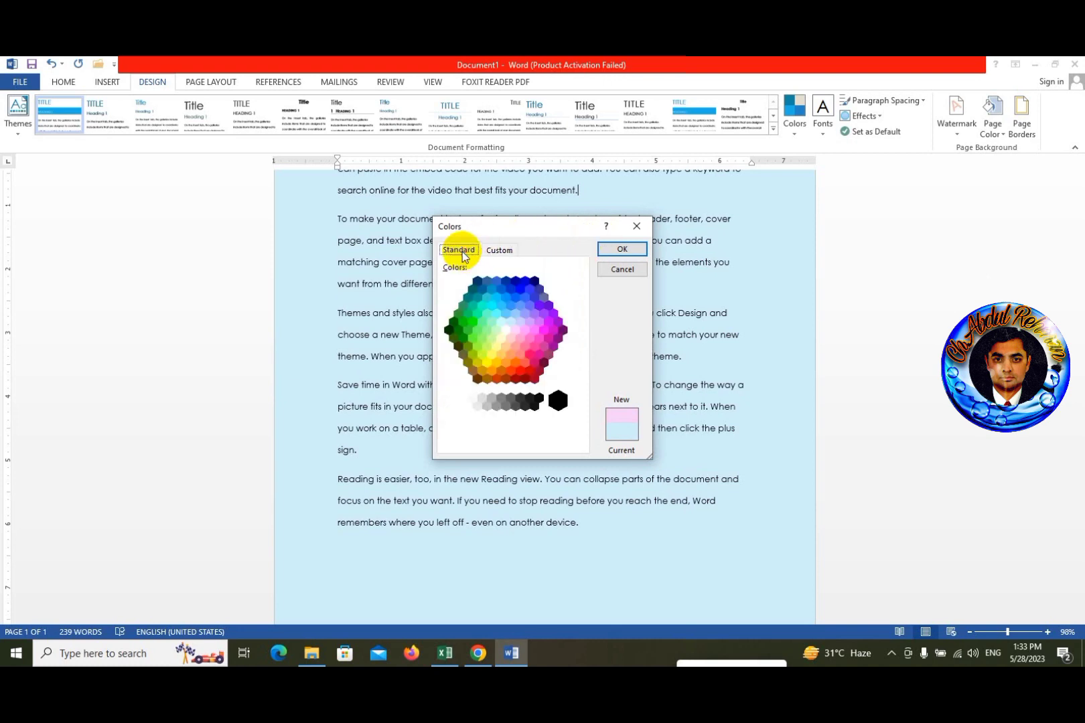
click(462, 338)
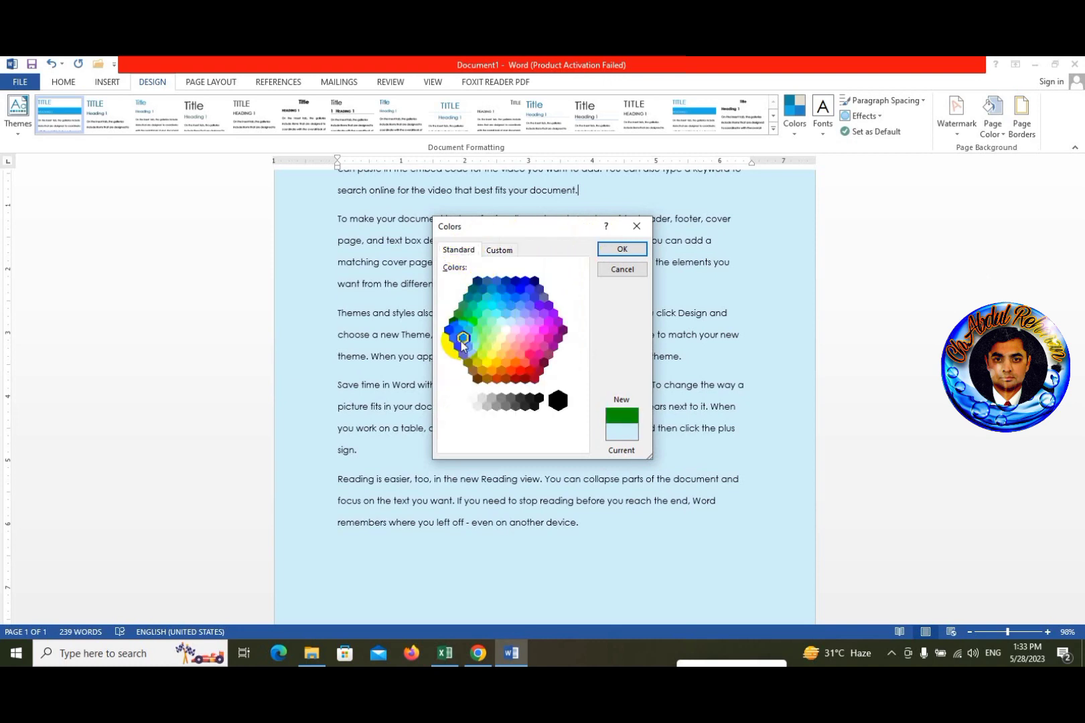
drag(481, 354, 525, 400)
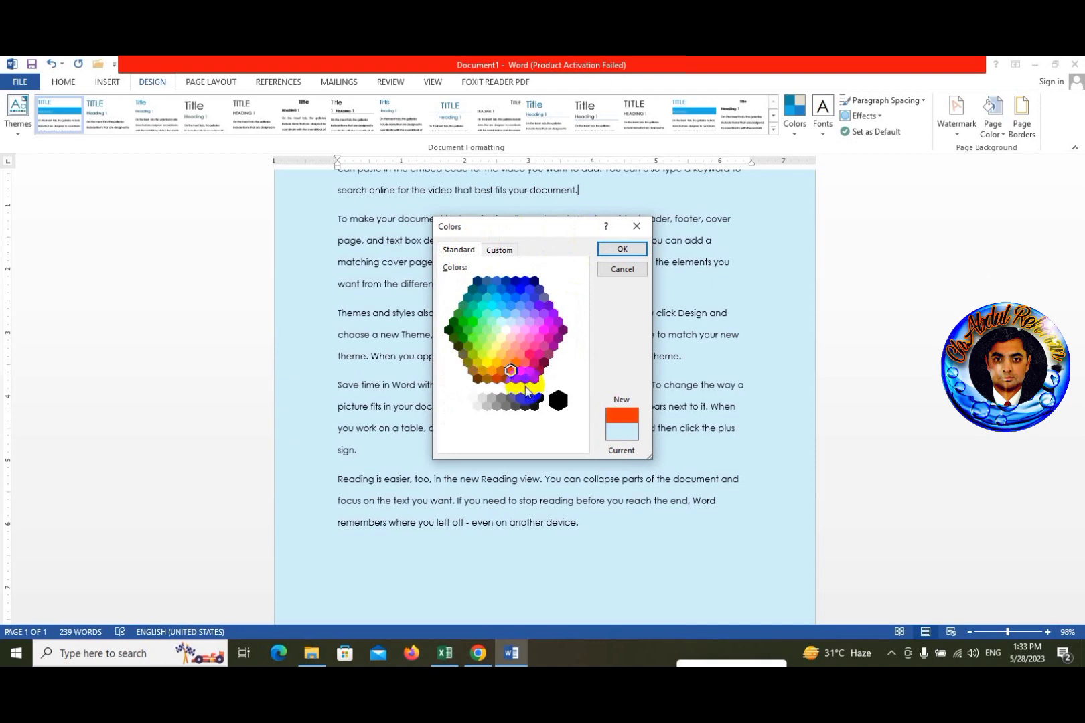
click(538, 344)
click(540, 319)
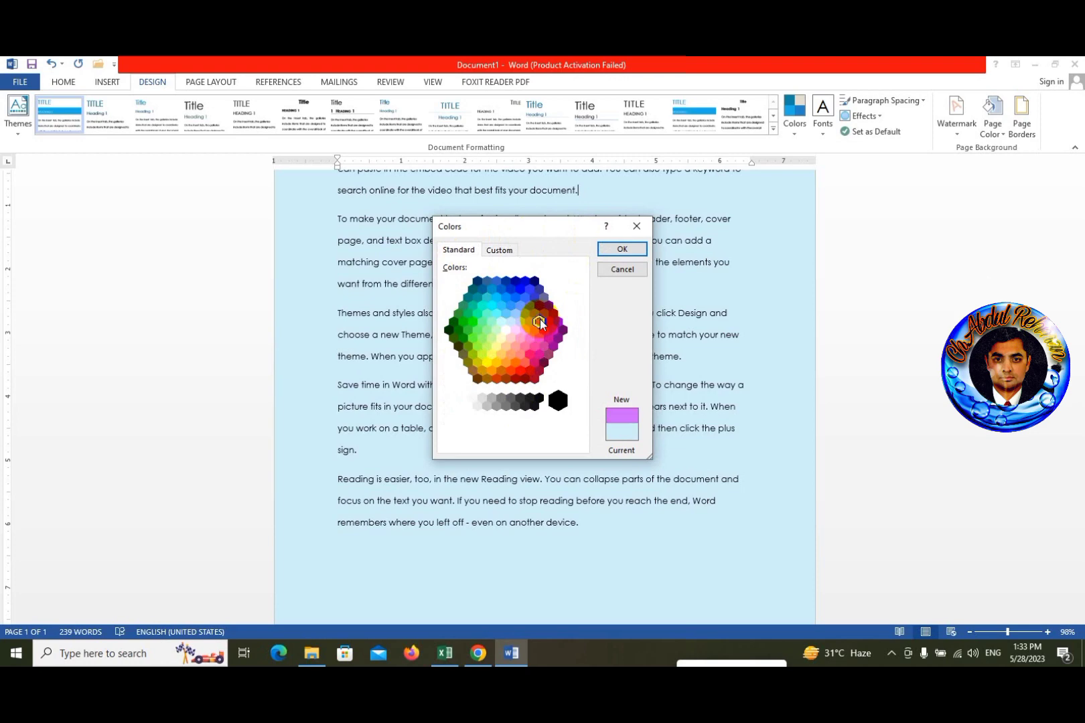
click(620, 248)
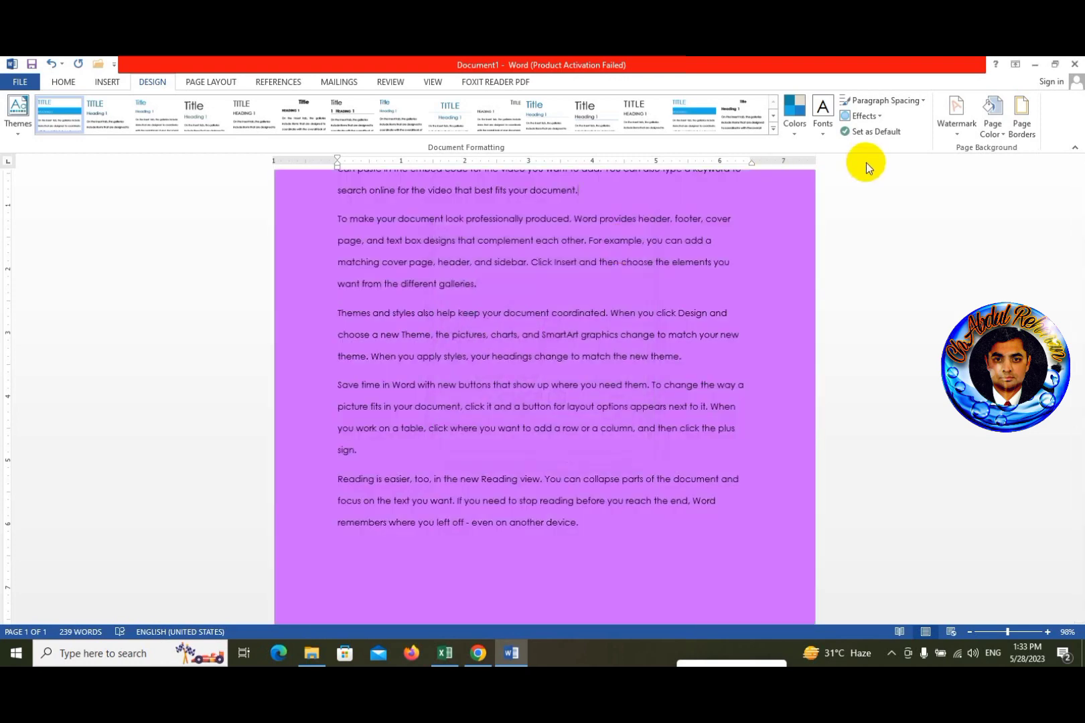
click(992, 134)
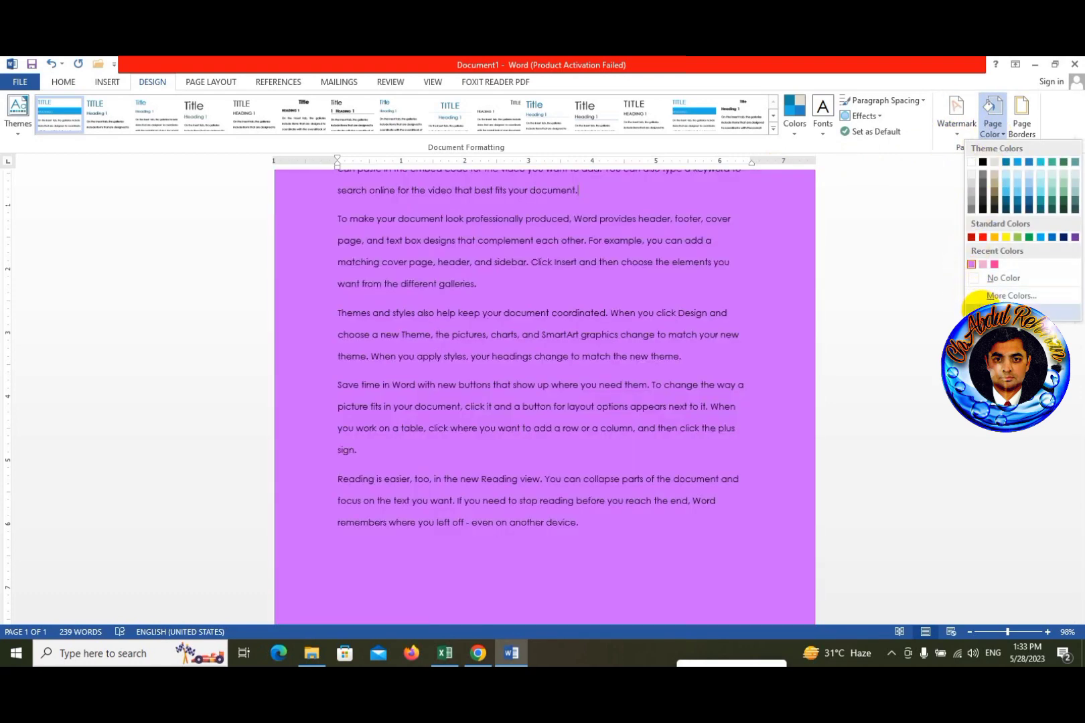
- Start a one-colour gradient fill, previewing the horizontal shading variants
click(984, 311)
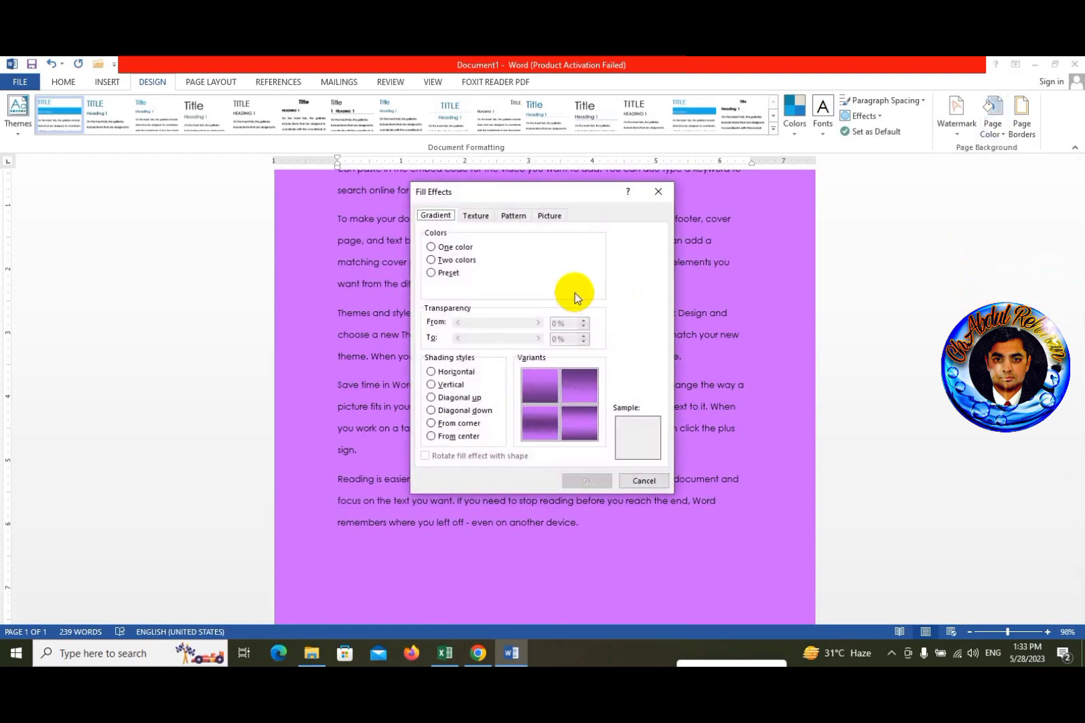
click(432, 372)
click(541, 397)
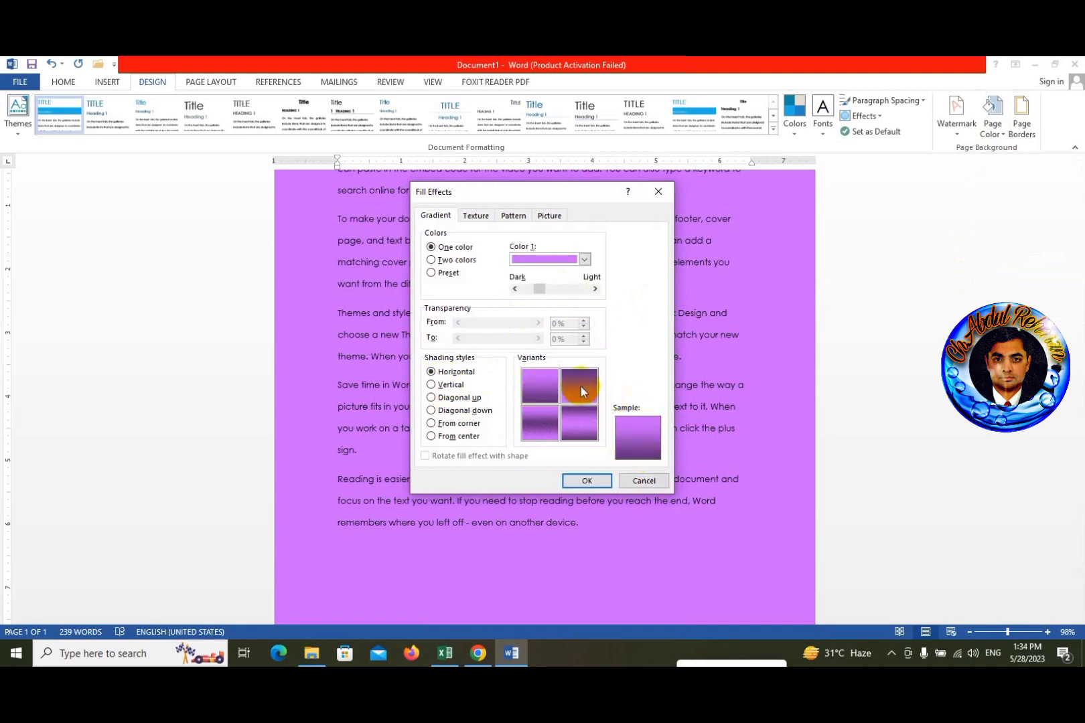
click(581, 387)
click(554, 412)
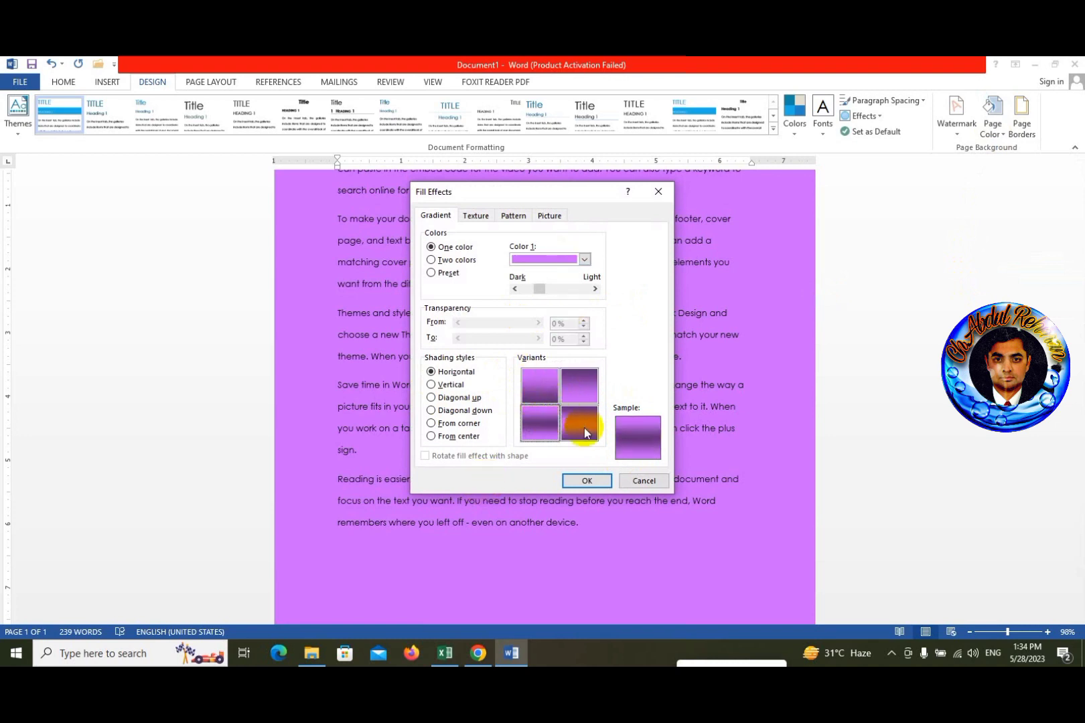
- Apply a From center gradient with the dark-centre variant after trying other shading styles
click(442, 386)
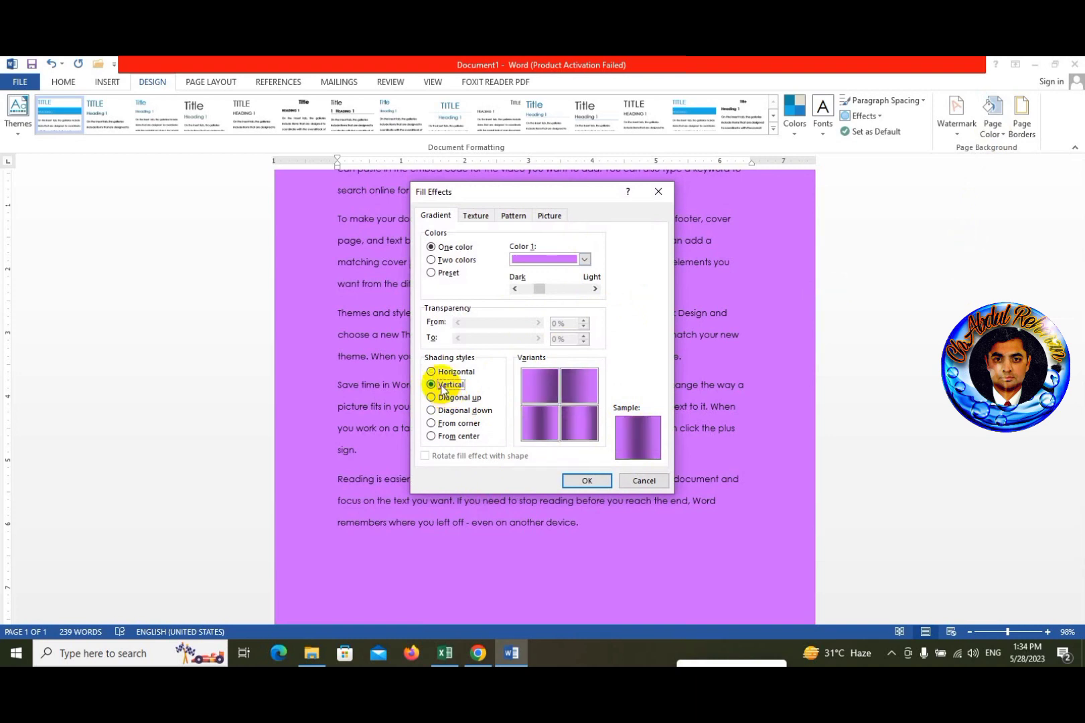
click(442, 398)
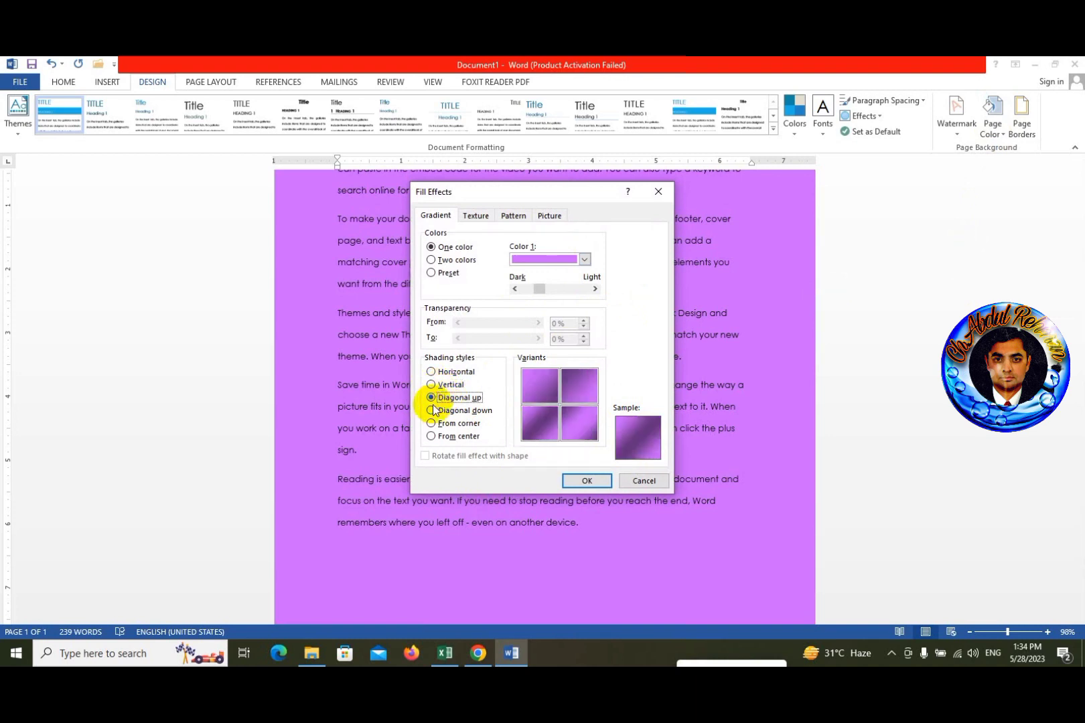
click(430, 411)
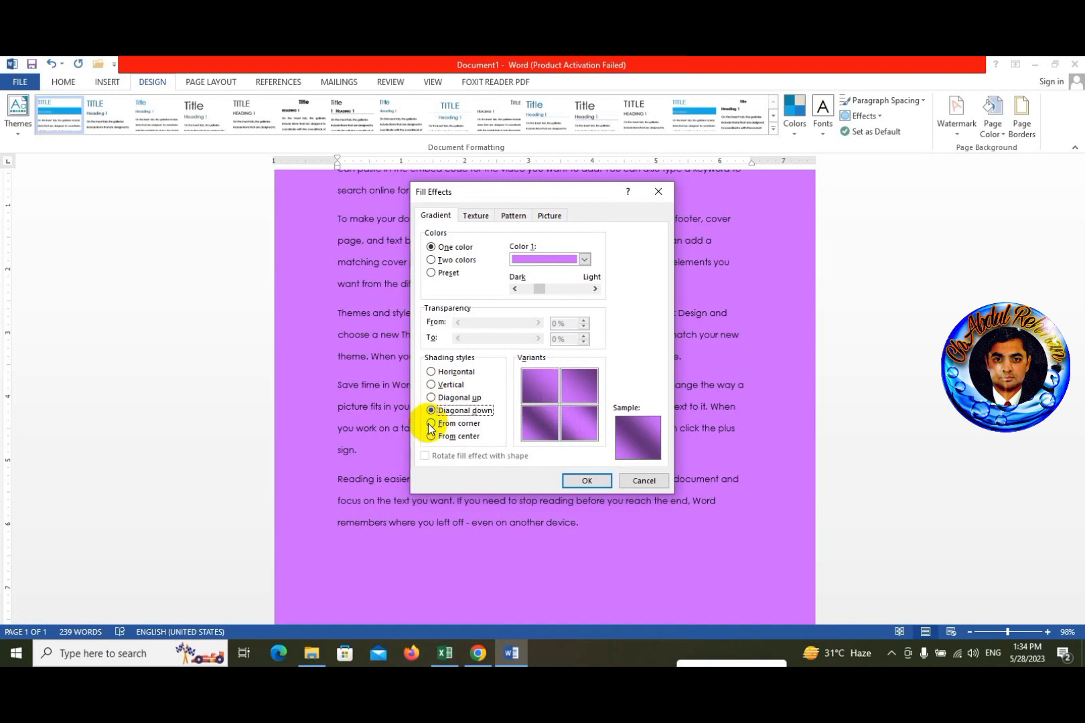
click(431, 423)
click(430, 437)
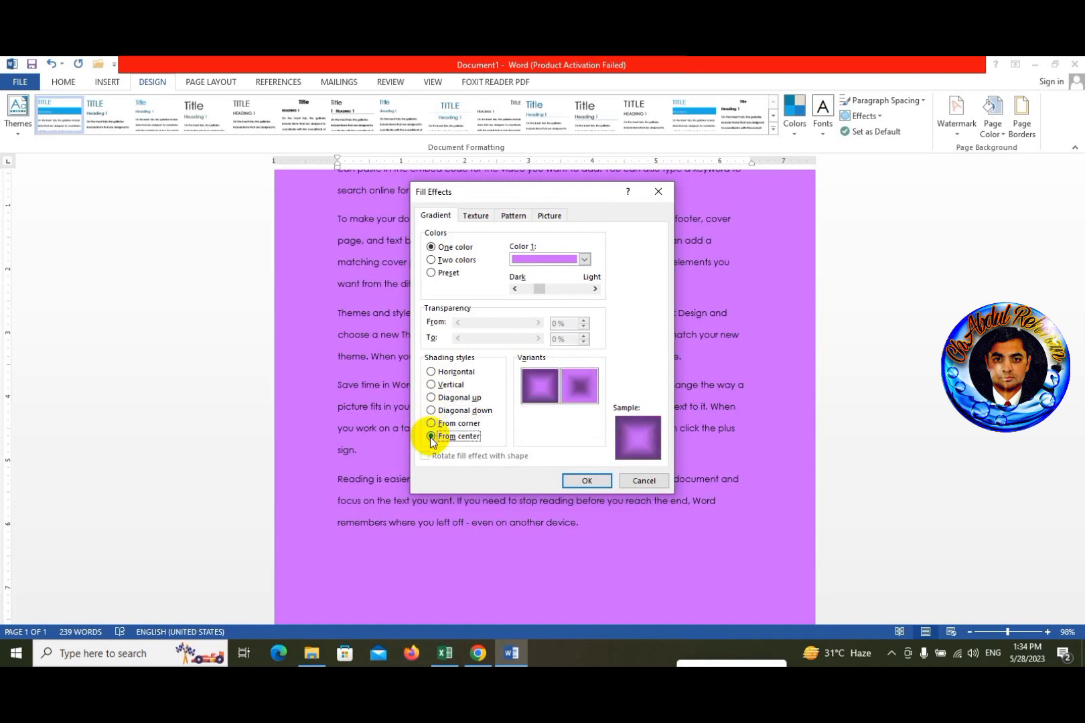
click(595, 376)
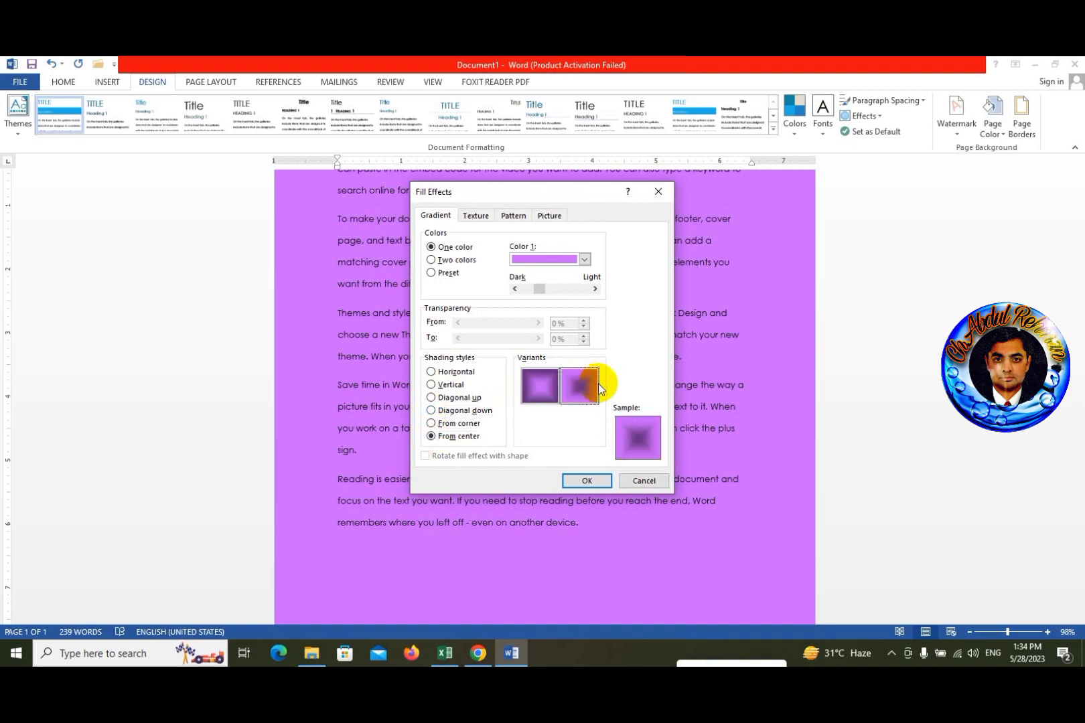
click(584, 481)
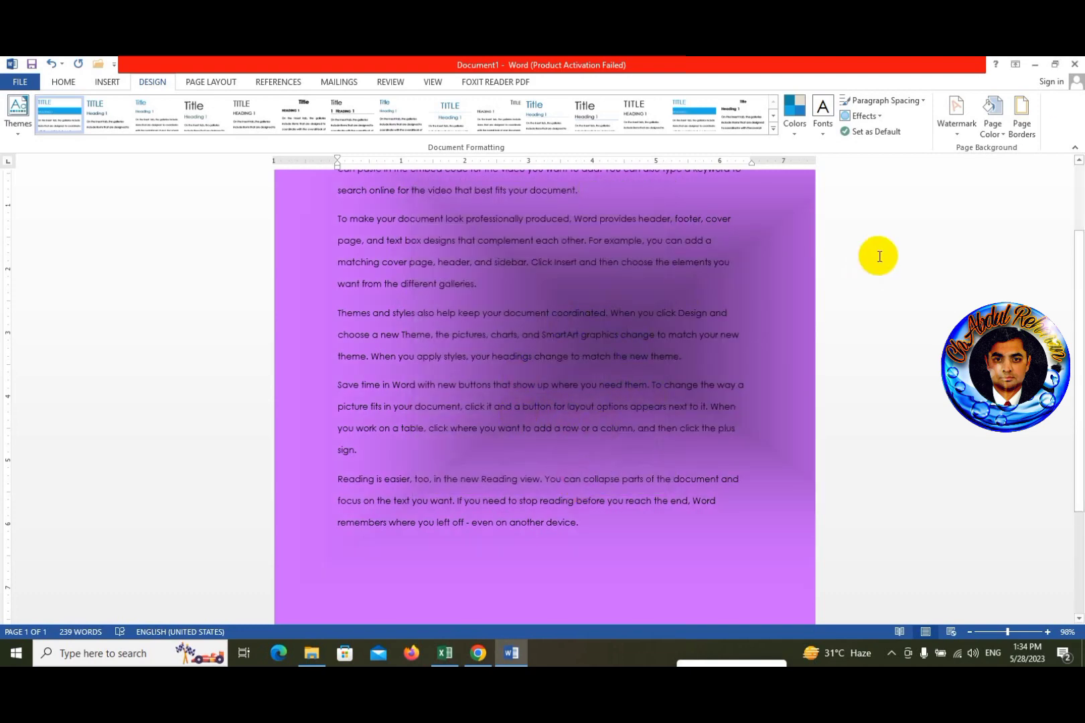
click(999, 134)
- Apply the Woven mat texture after previewing Papyrus, Canvas and Denim
click(979, 310)
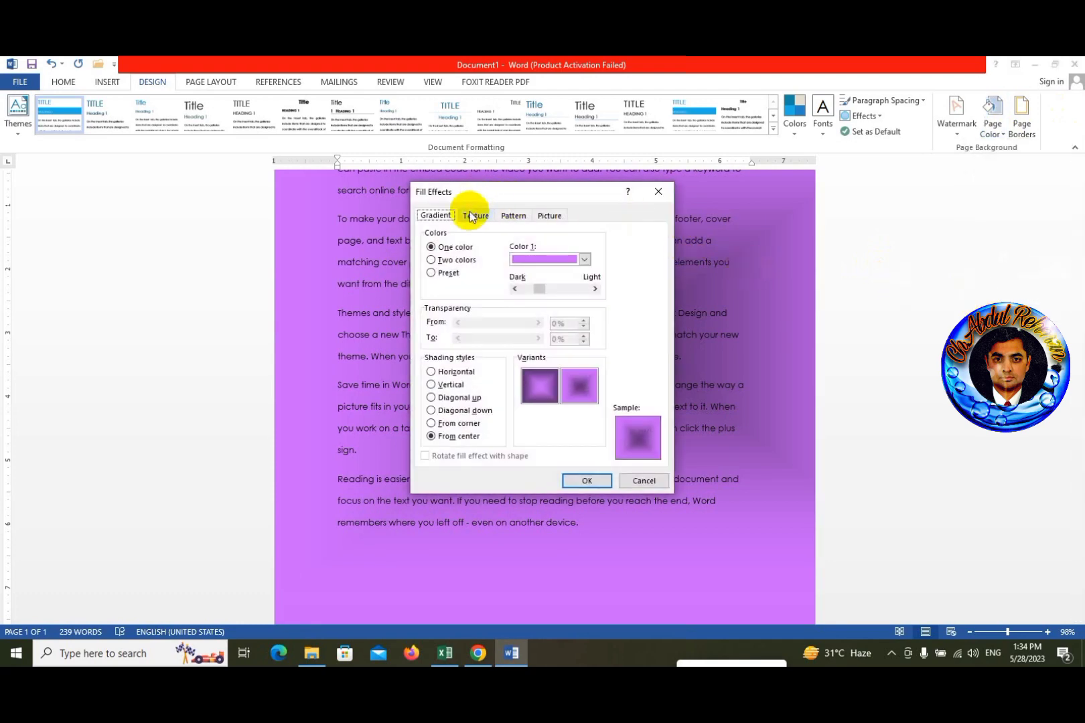
click(475, 215)
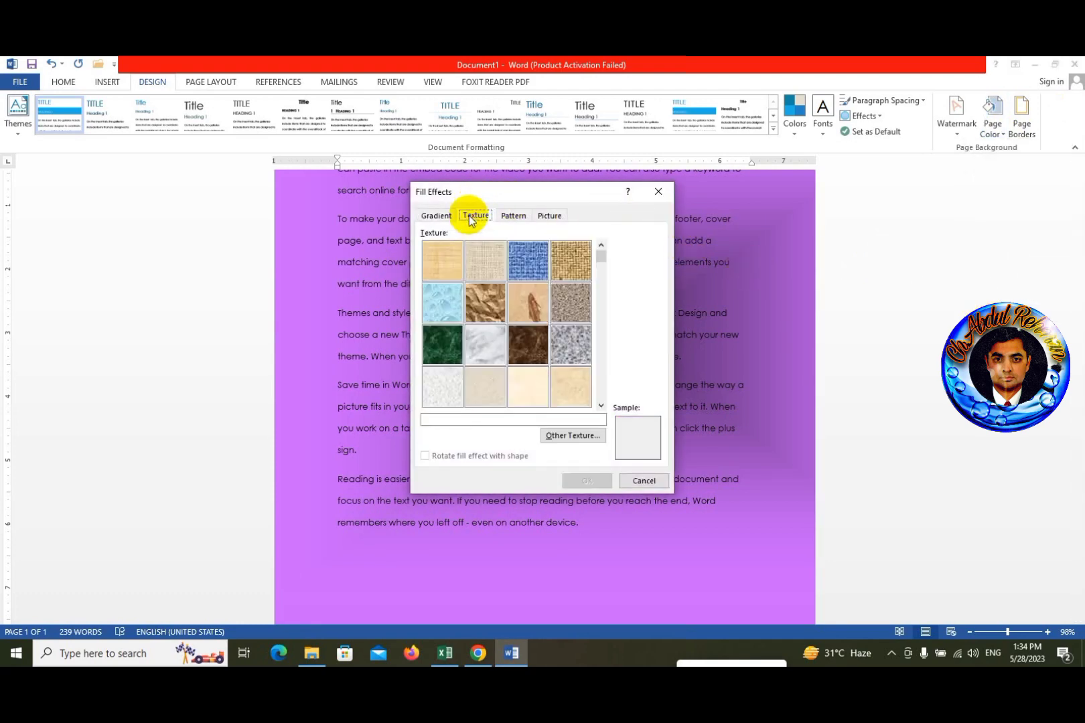
click(443, 256)
click(488, 275)
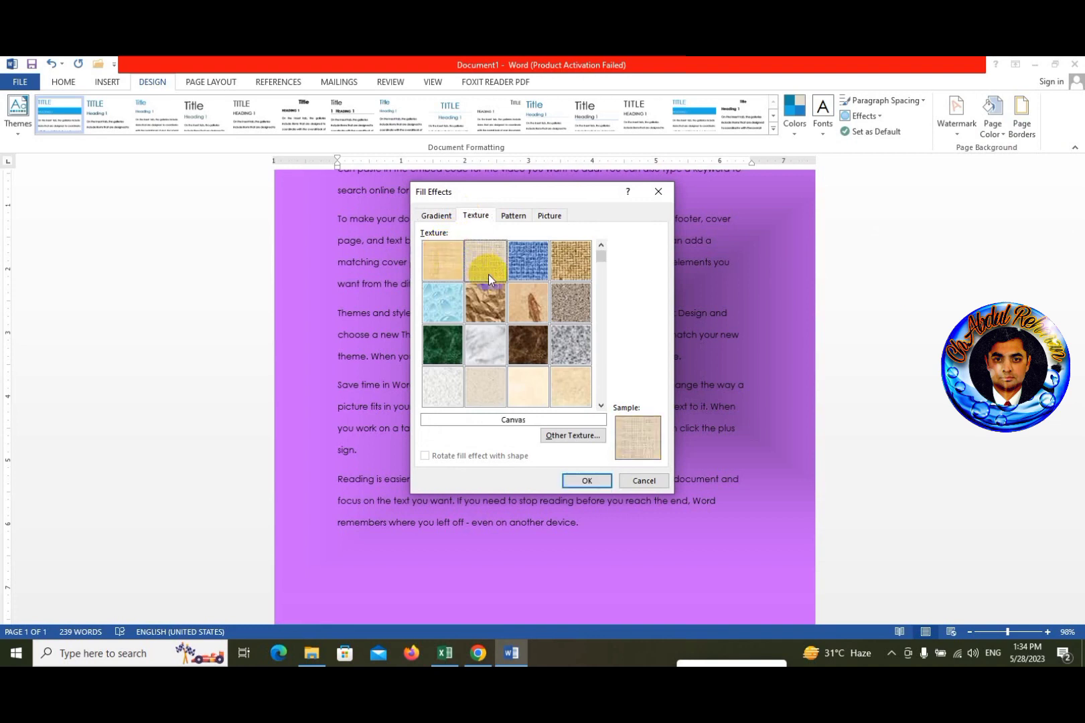
click(539, 265)
click(554, 269)
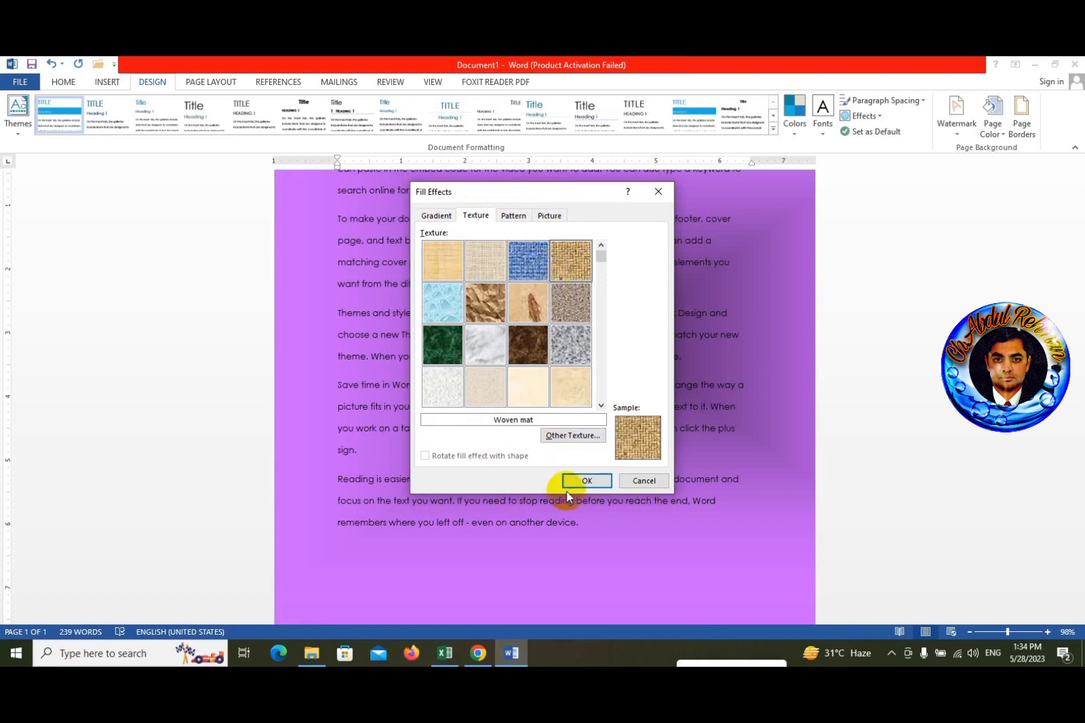
click(583, 481)
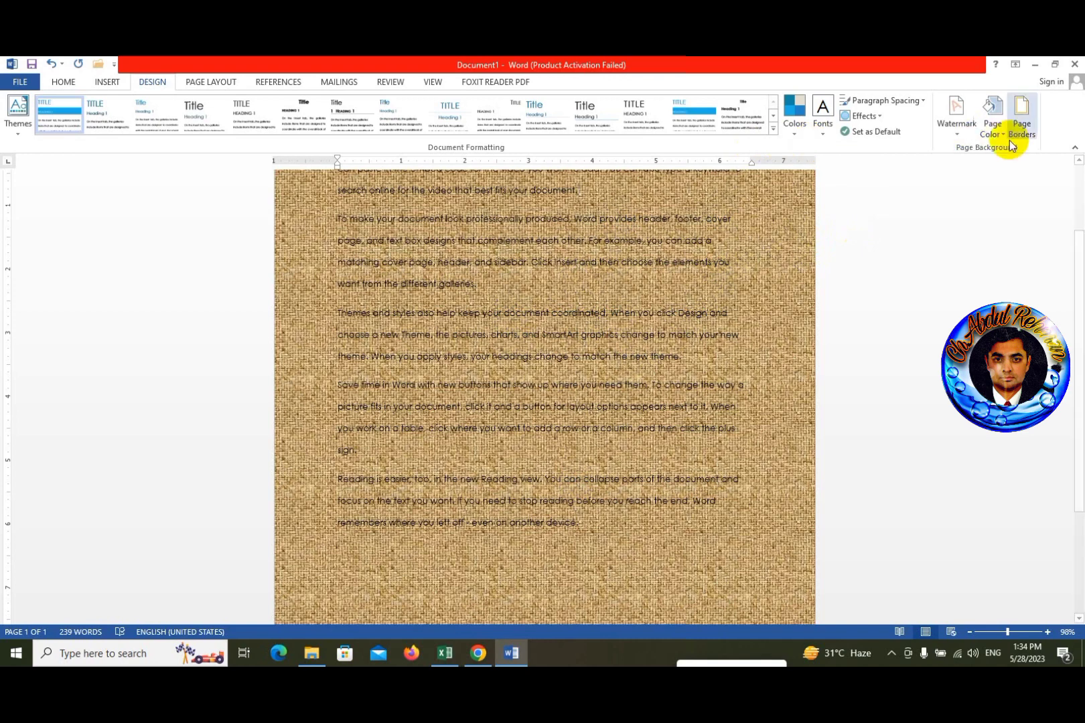
- Replace it with the Bouquet texture, browsing the texture list past Parchment
click(993, 130)
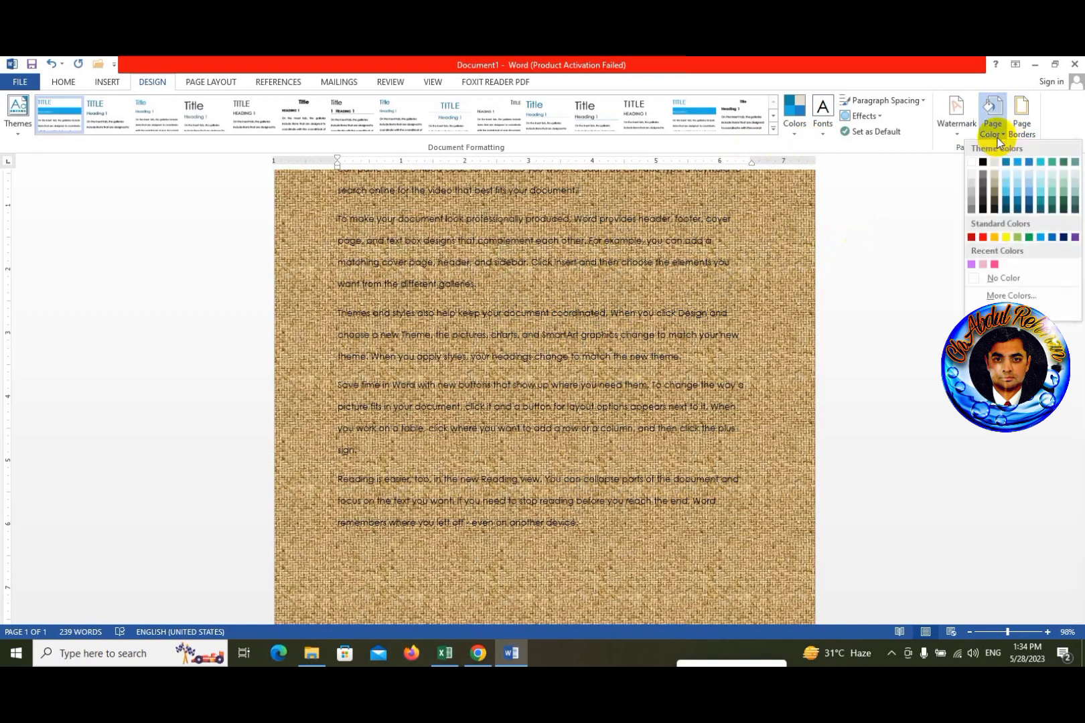
click(971, 311)
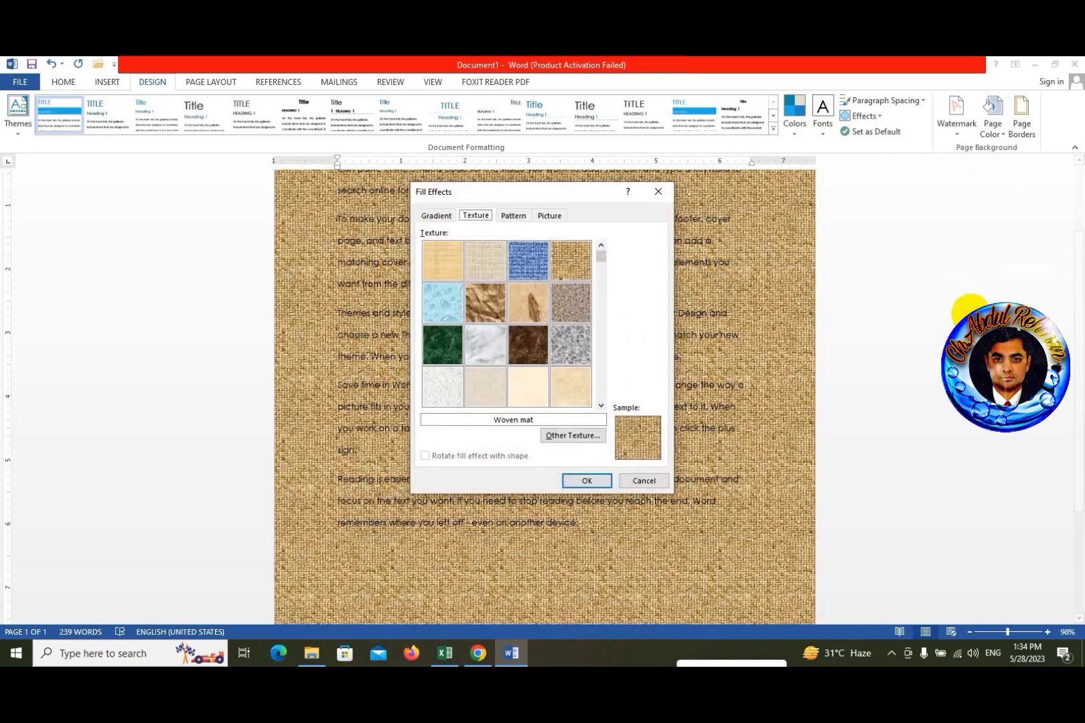
click(529, 378)
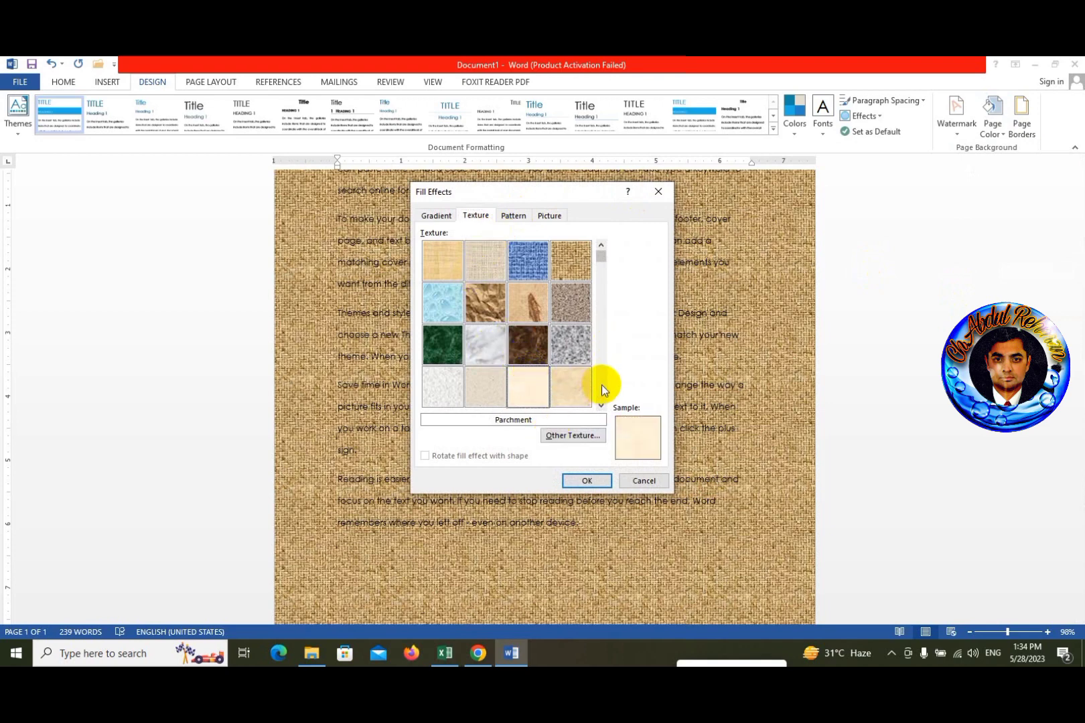
scroll(602, 385, down, 2)
scroll(602, 385, up, 2)
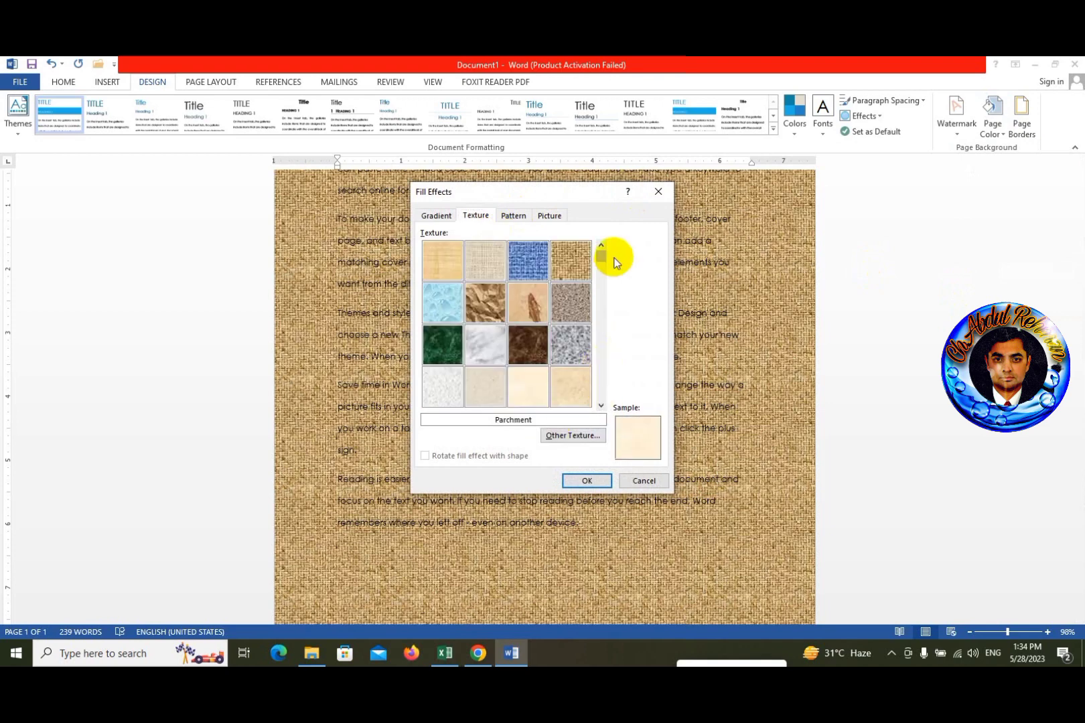
drag(601, 257, 600, 285)
double_click(598, 406)
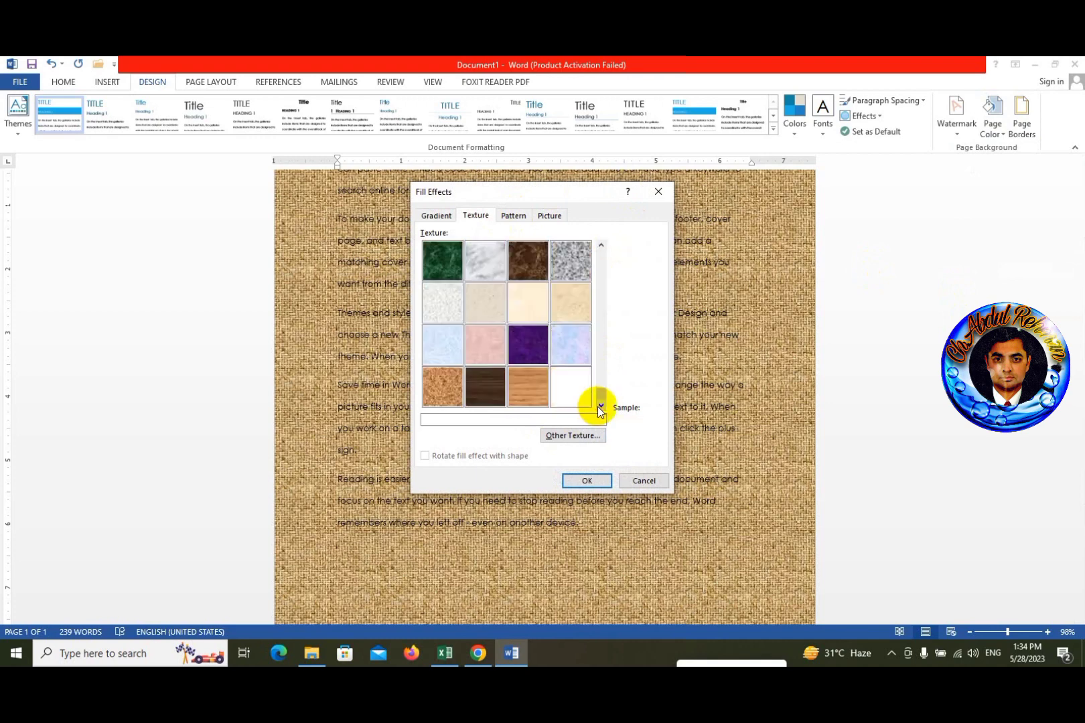
click(563, 351)
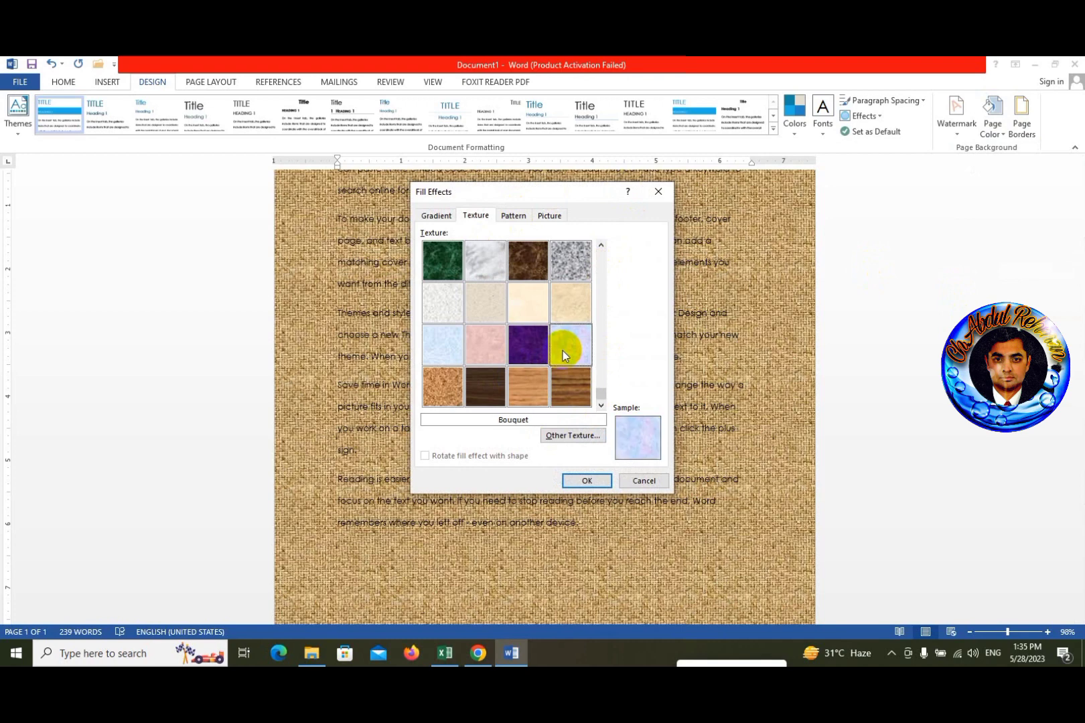
click(586, 483)
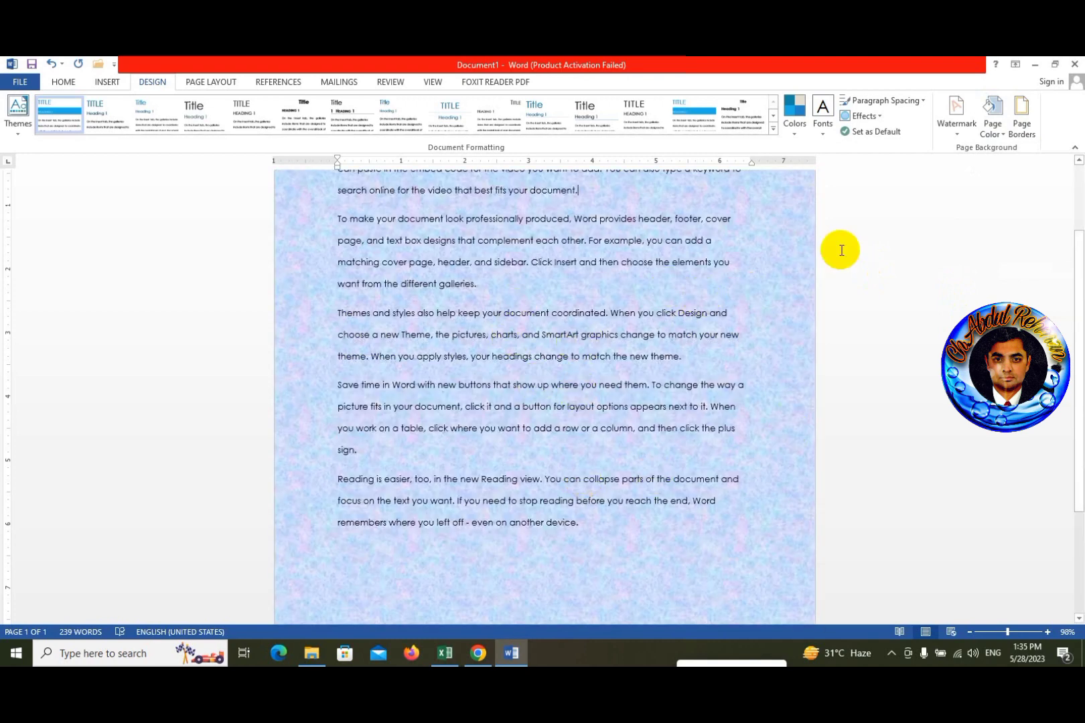
- Apply the Trellis pattern from Fill Effects after previewing the 75% and other patterns
click(998, 139)
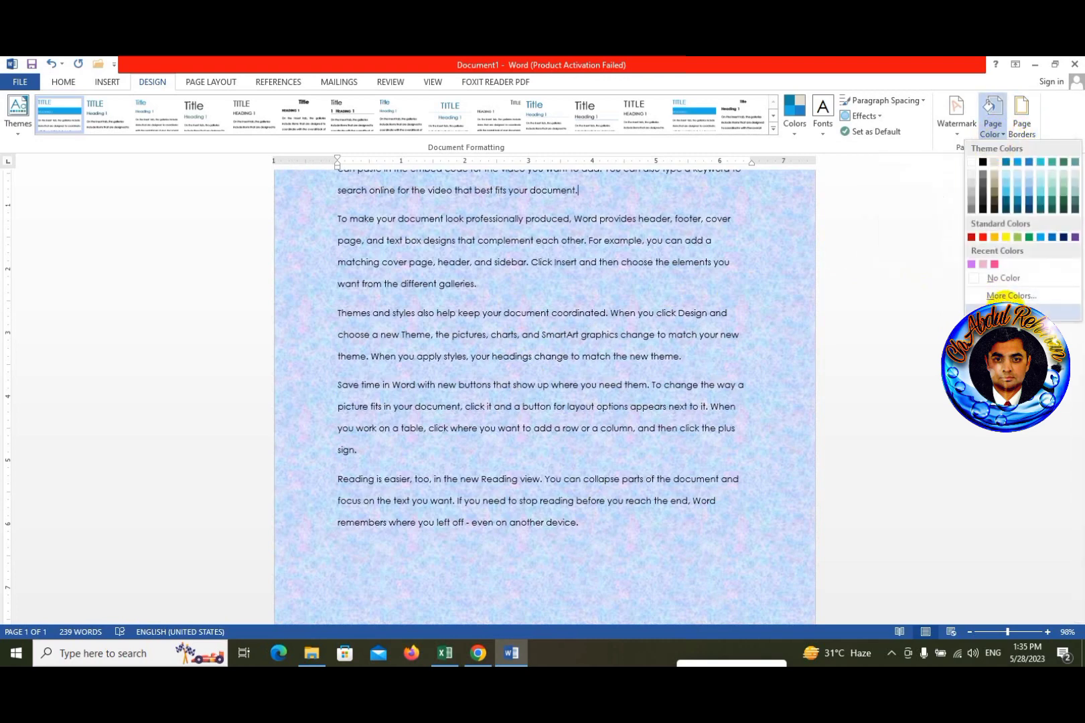
click(1008, 312)
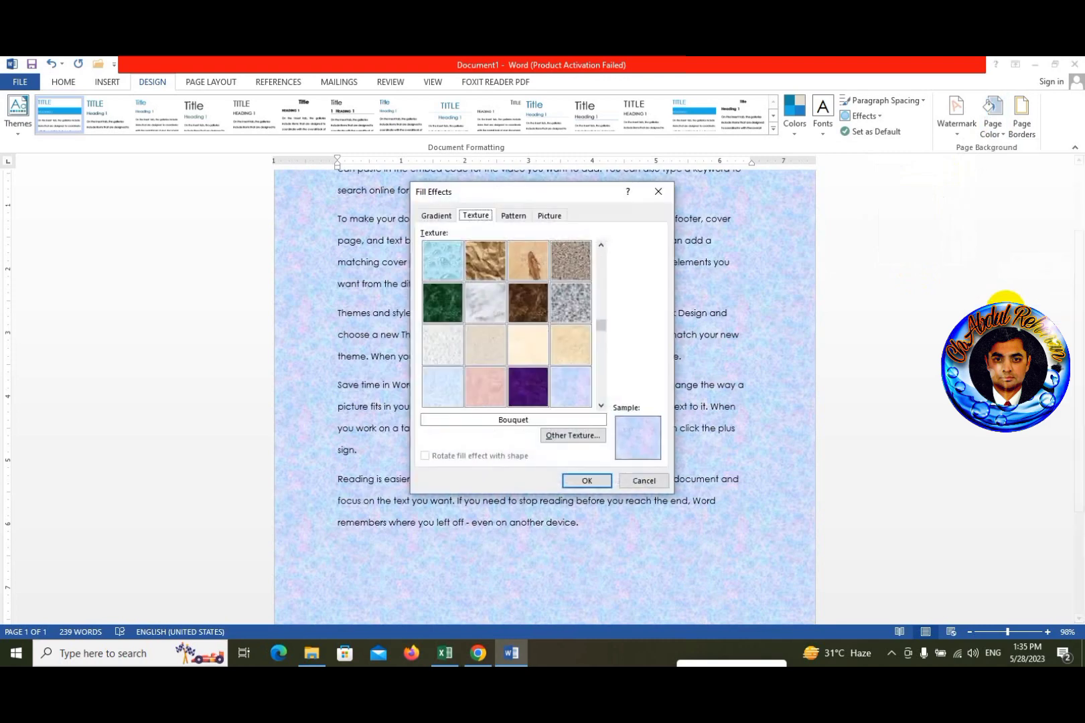
click(501, 216)
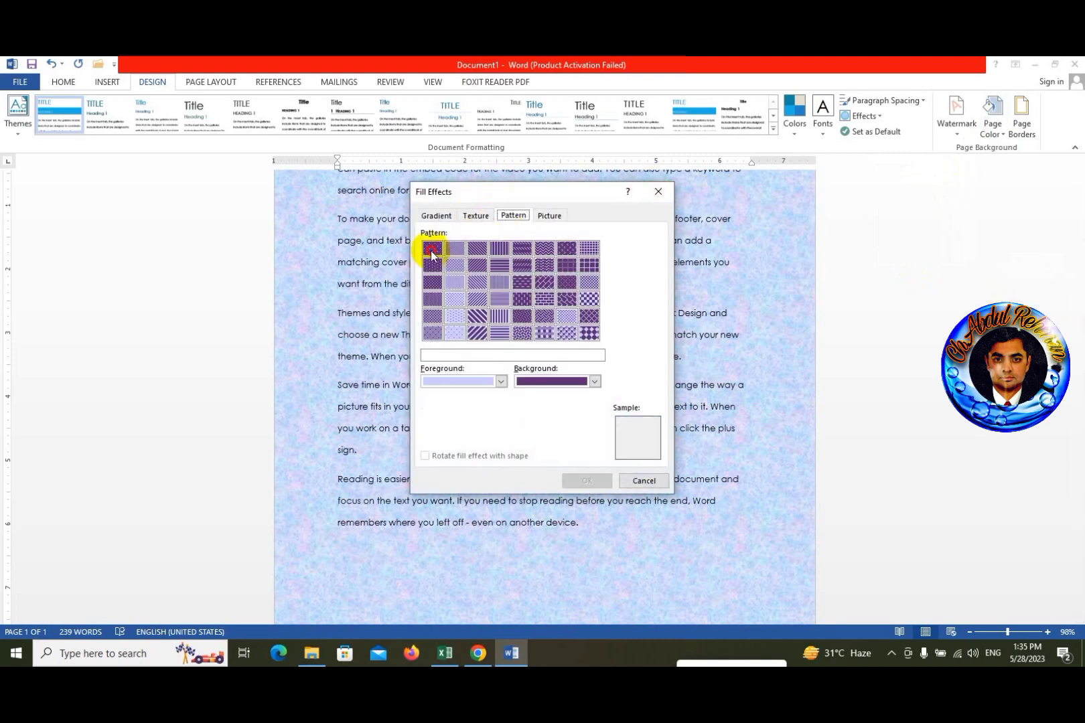
click(432, 249)
click(432, 282)
click(454, 300)
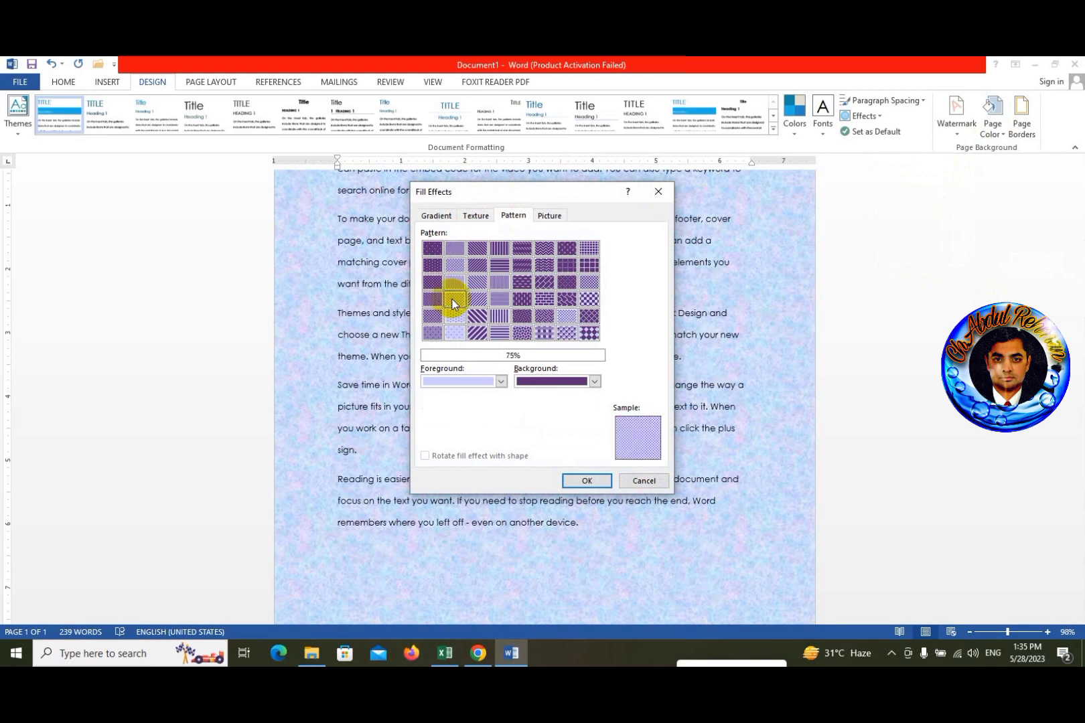
click(567, 316)
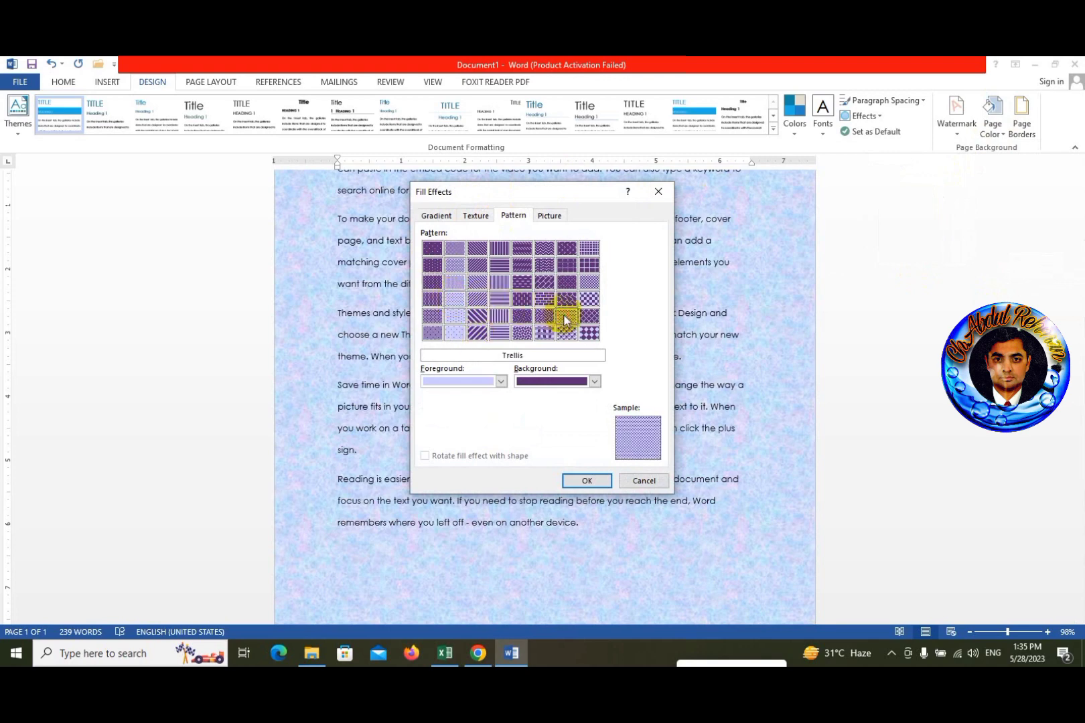
click(587, 481)
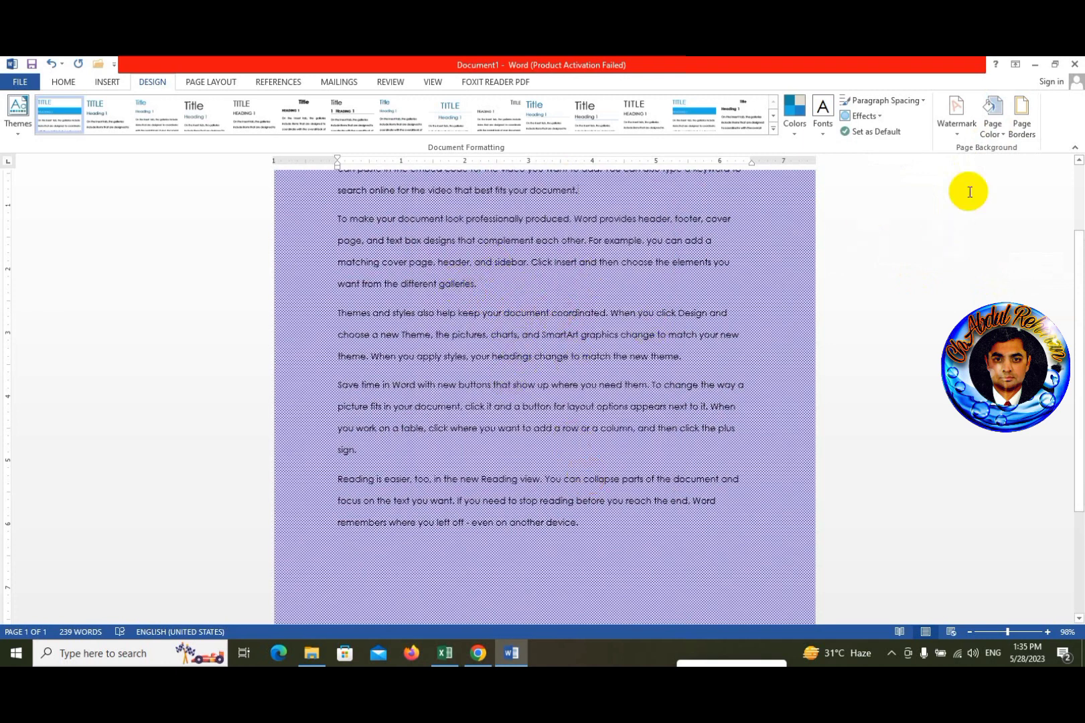
- Set the Desktop image 'Final logo jpg' as a Fill Effects picture background
click(998, 134)
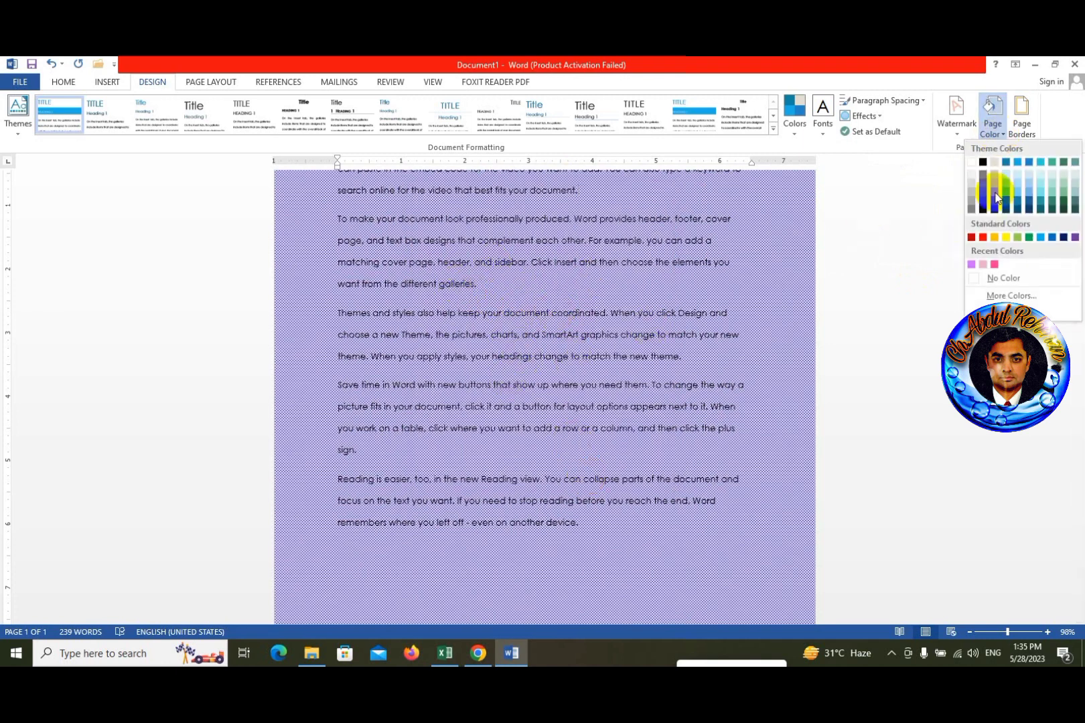
click(985, 307)
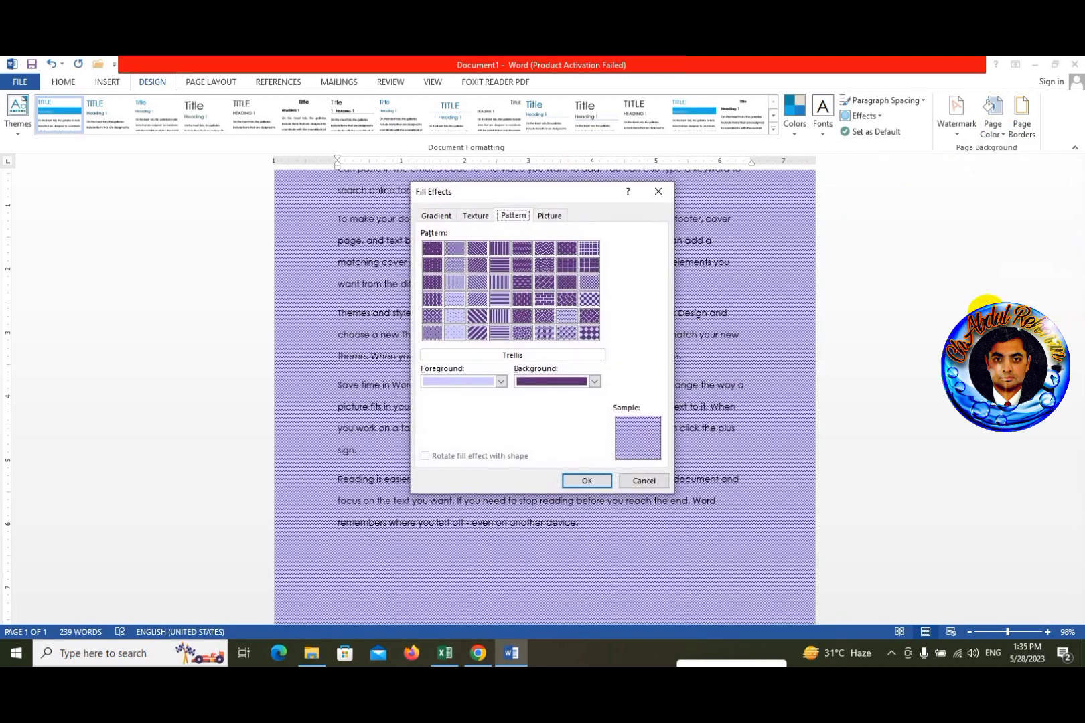
click(551, 215)
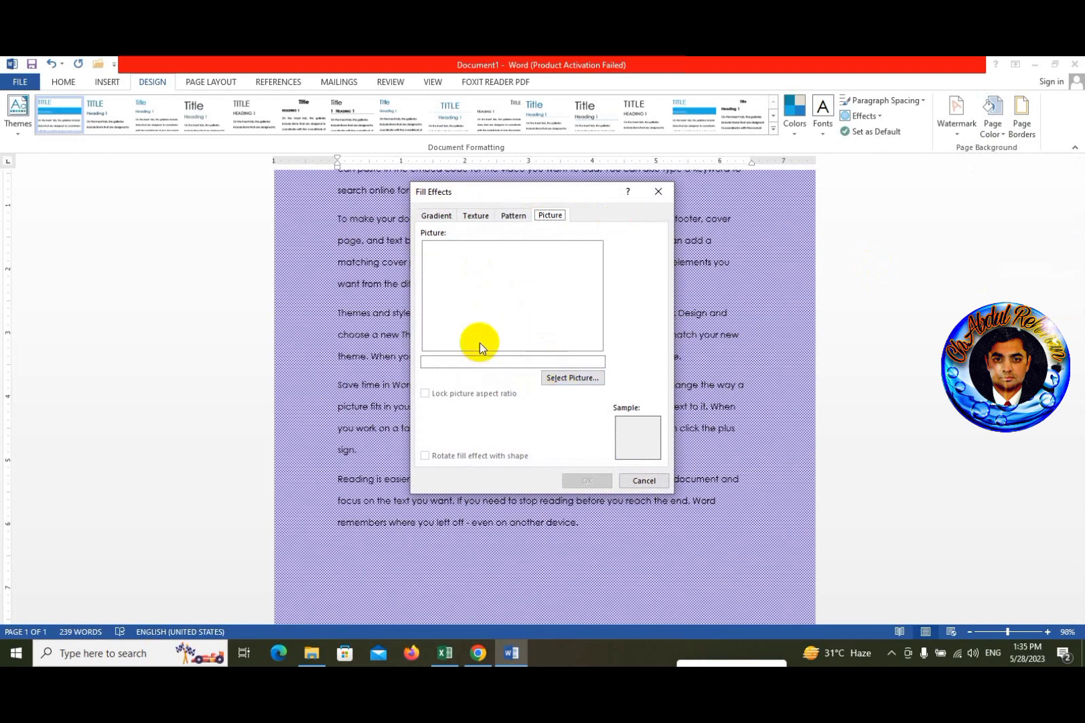
click(553, 378)
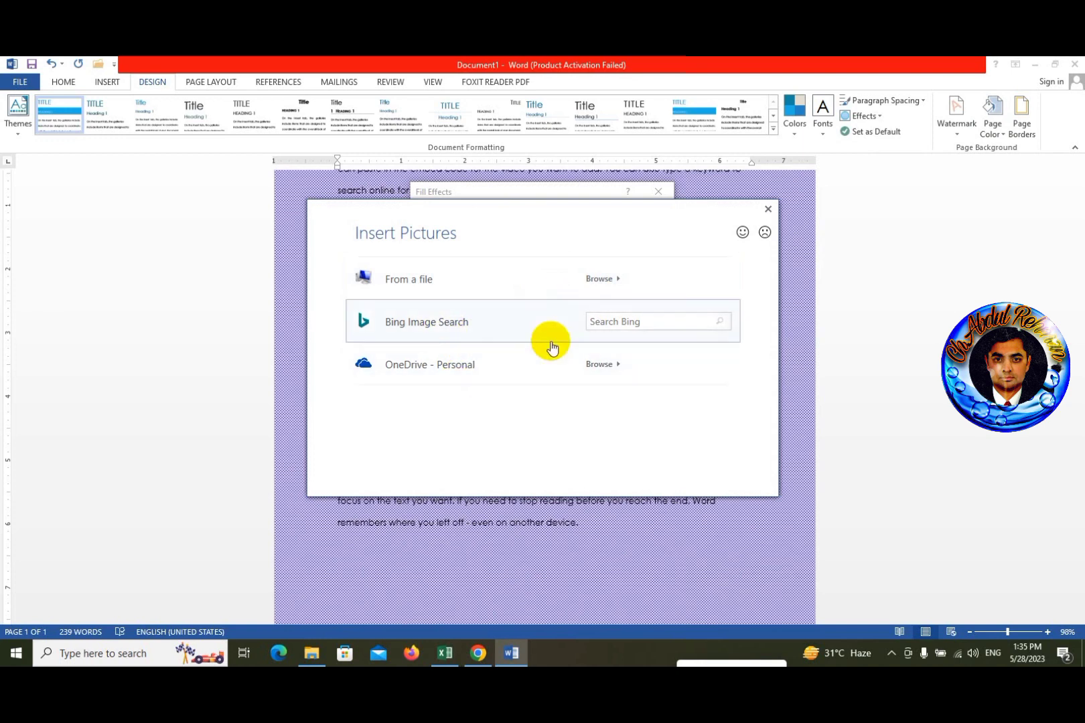
click(618, 284)
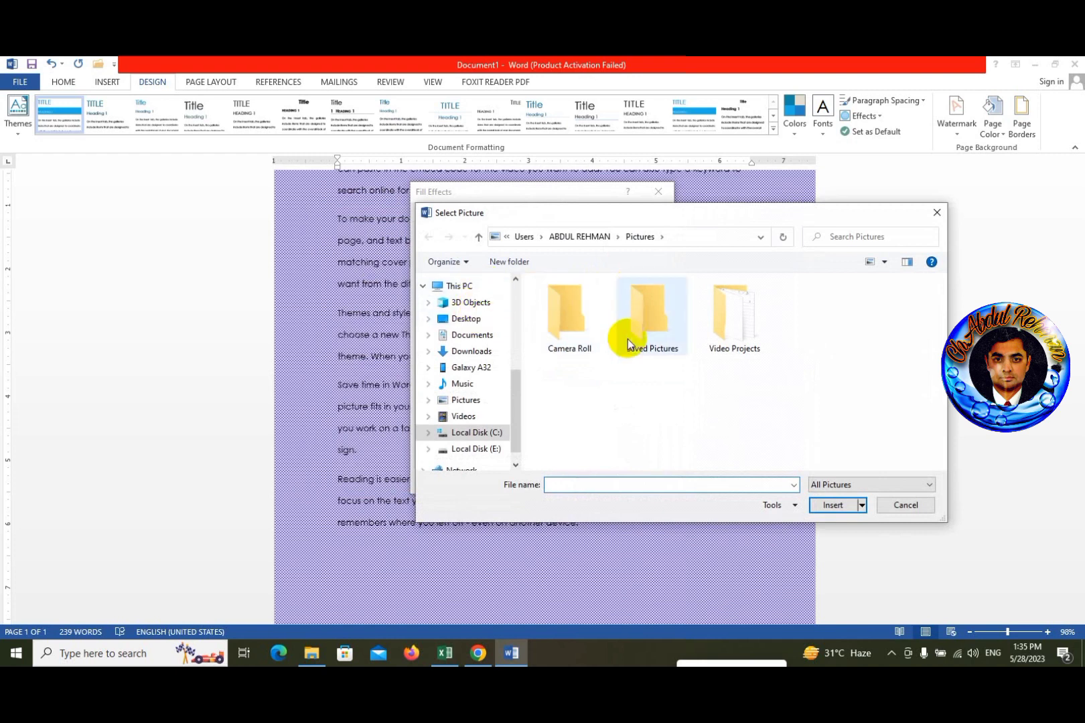
double_click(645, 297)
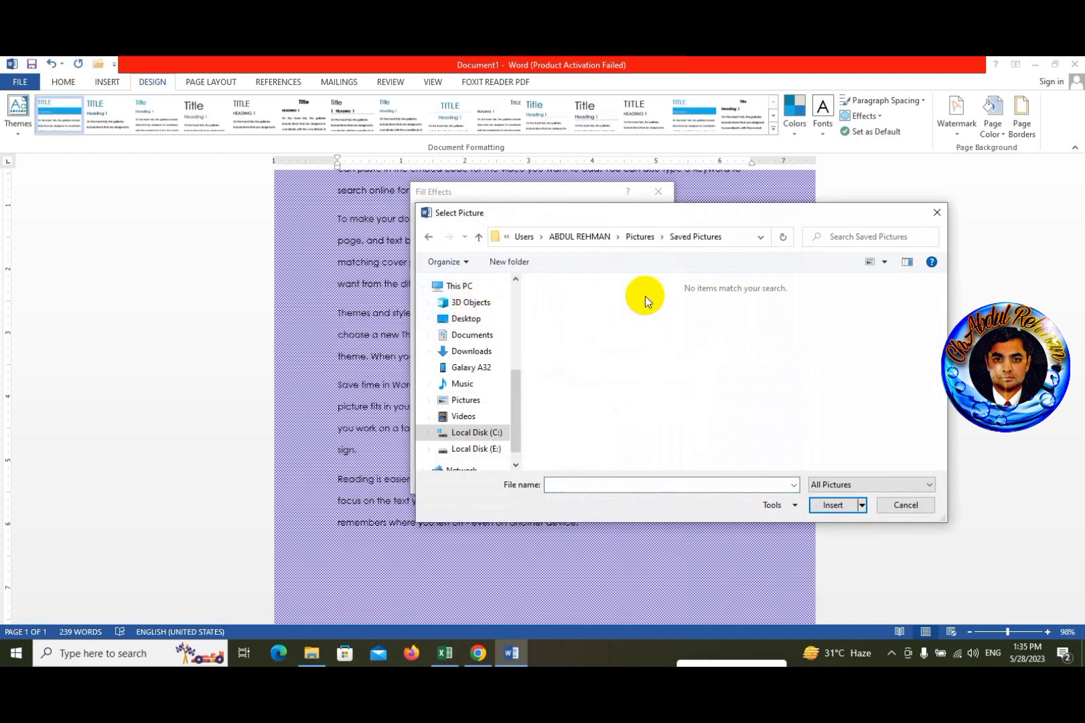
click(471, 321)
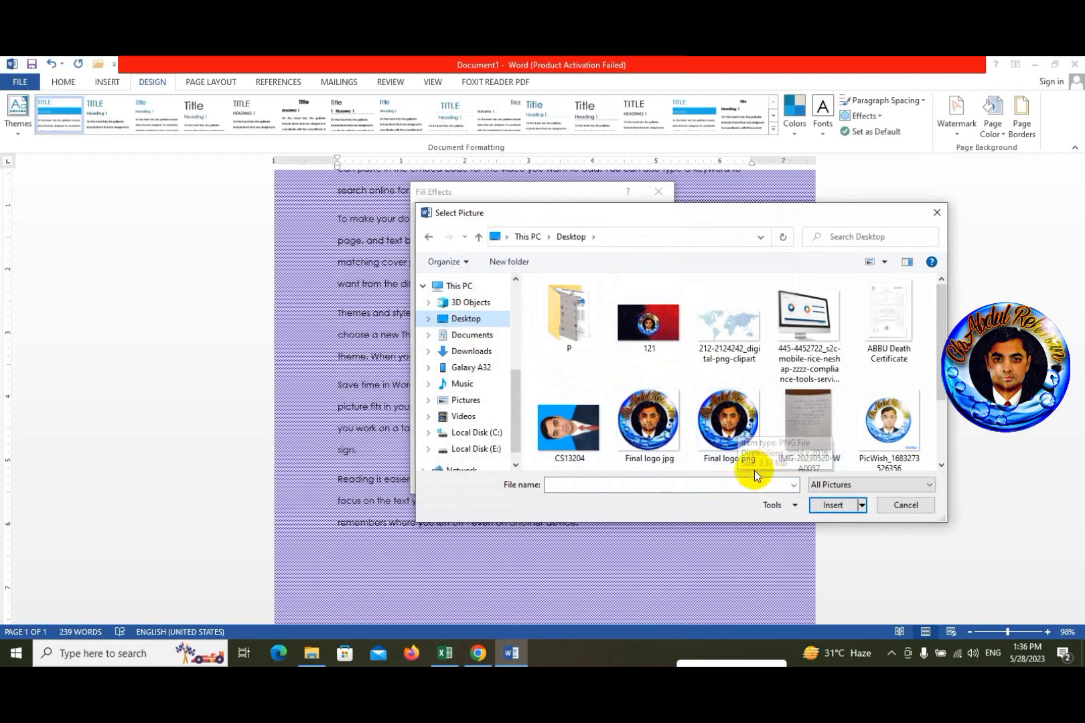
double_click(675, 437)
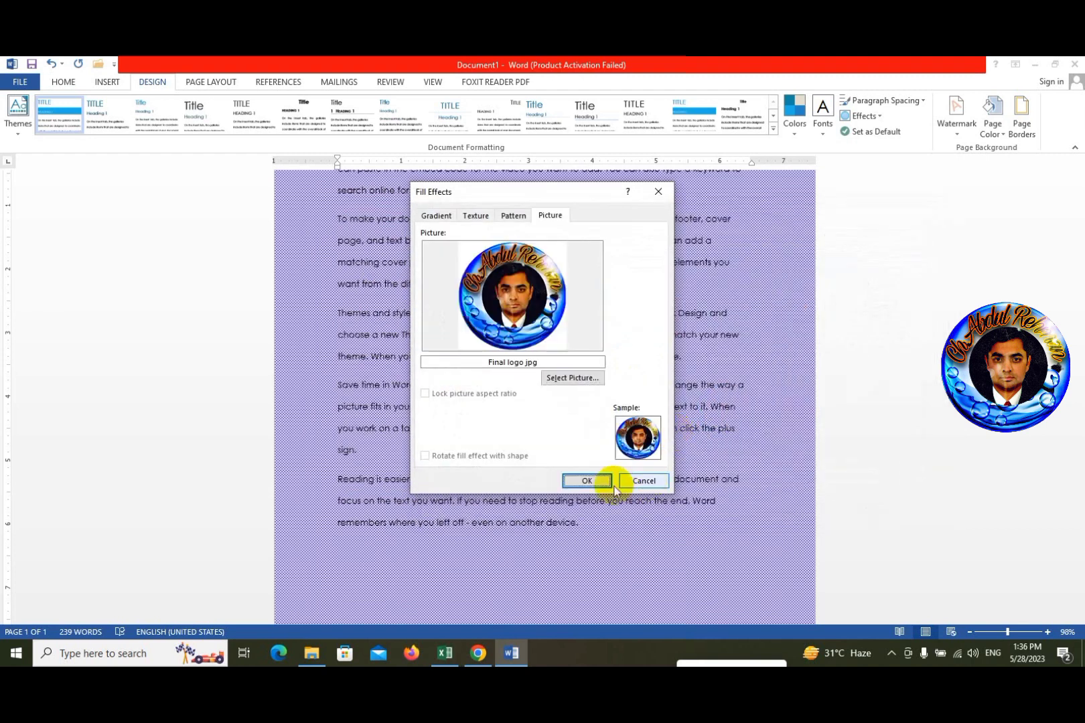
click(587, 481)
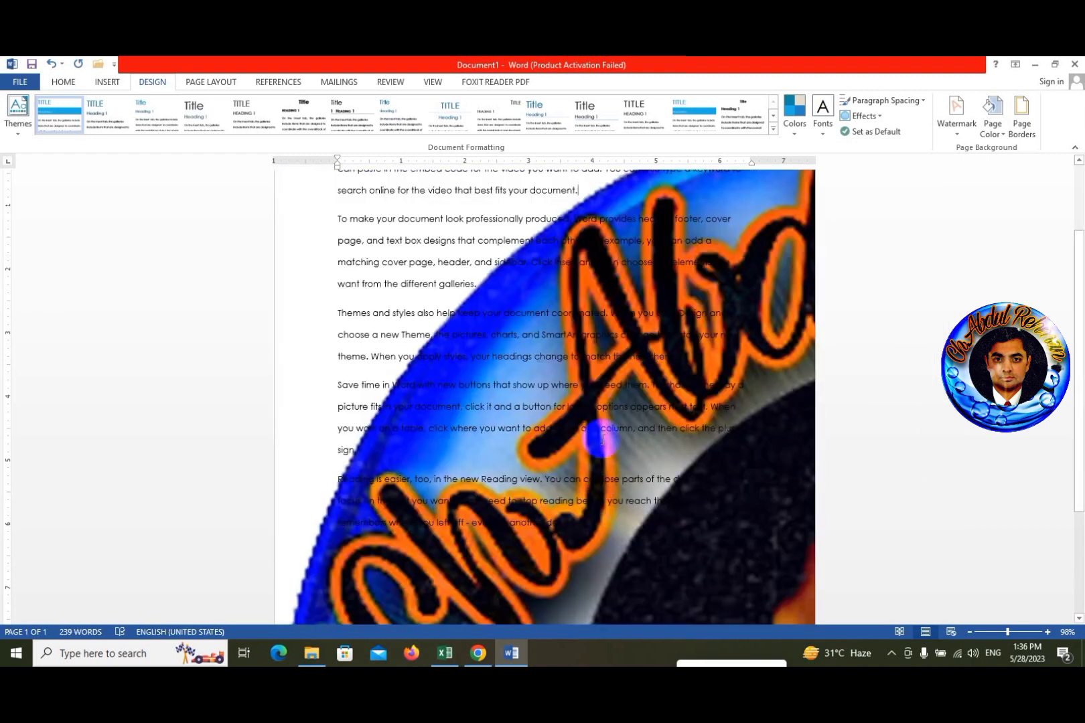
- Scroll the document, close the stray Windows search panel, and bring up the Page Color palette
scroll(638, 404, down, 1)
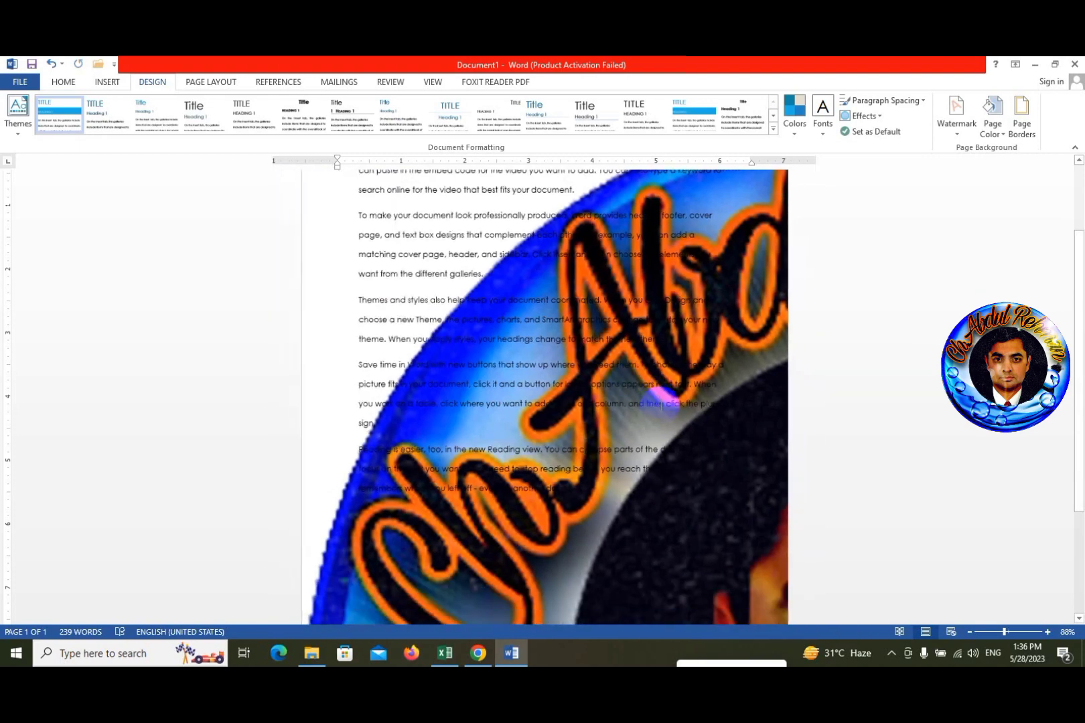
scroll(643, 405, down, 1)
scroll(653, 406, down, 2)
key(super+s)
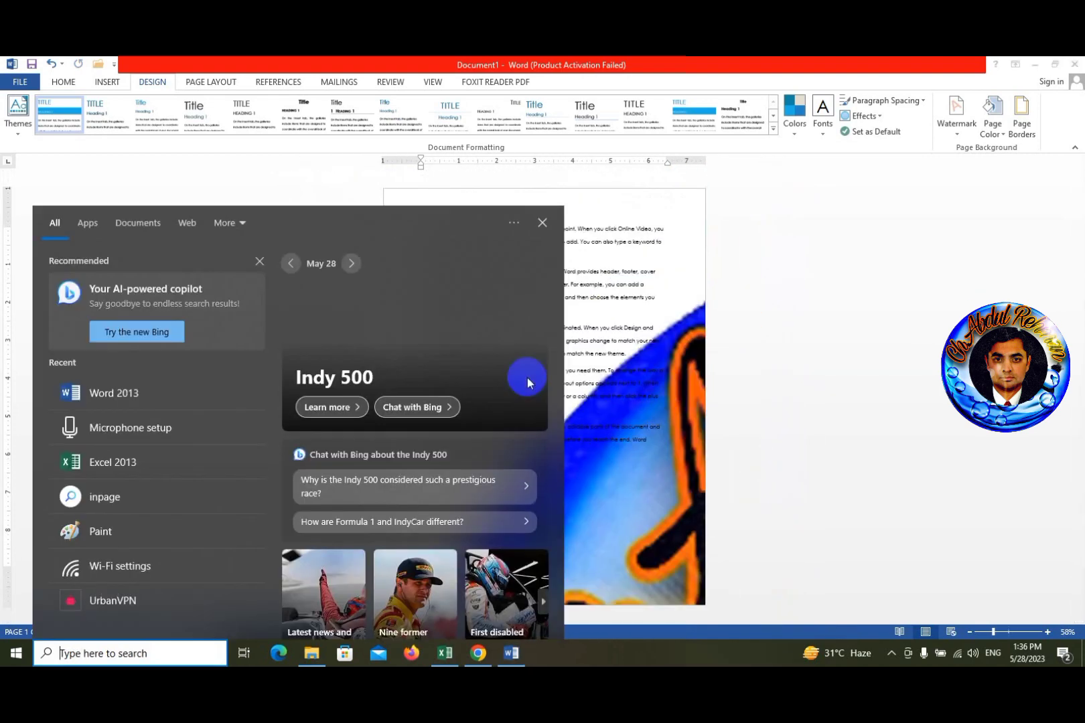
click(571, 326)
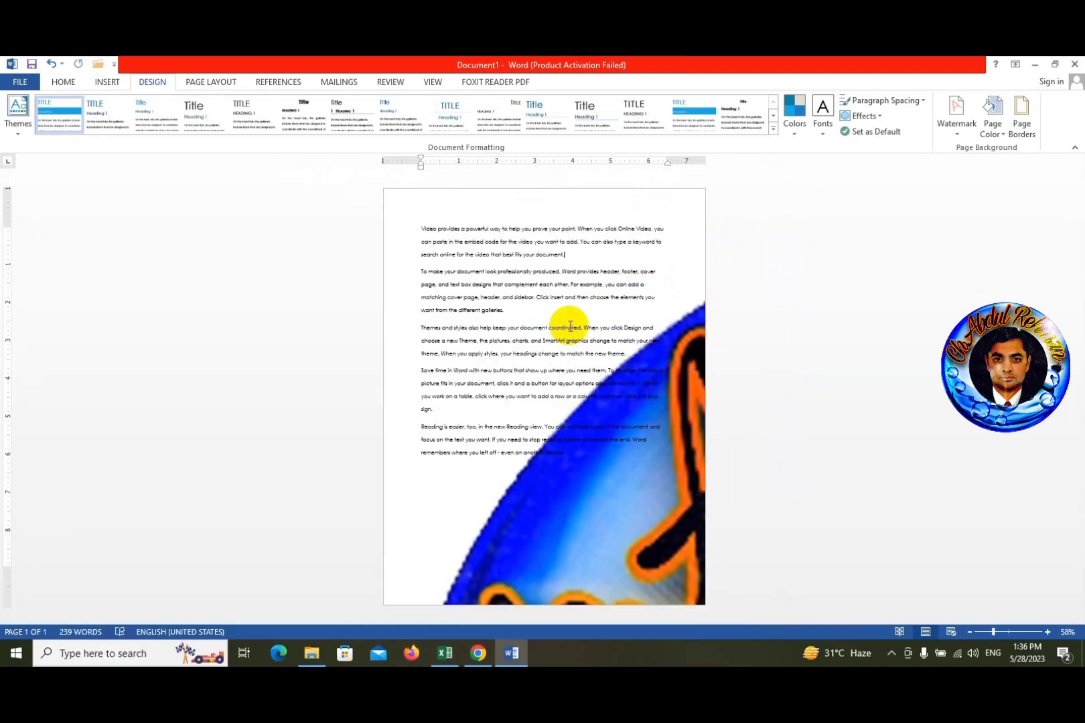
click(991, 139)
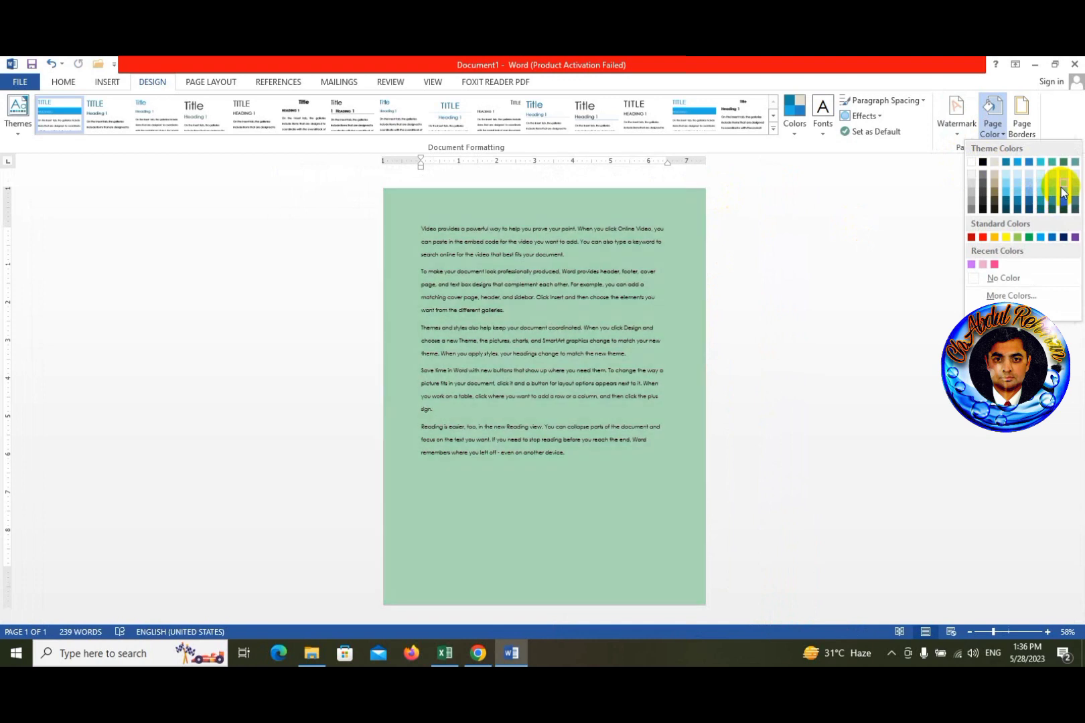
- Try a light green theme page colour, then set Page Color to No Color
click(1055, 174)
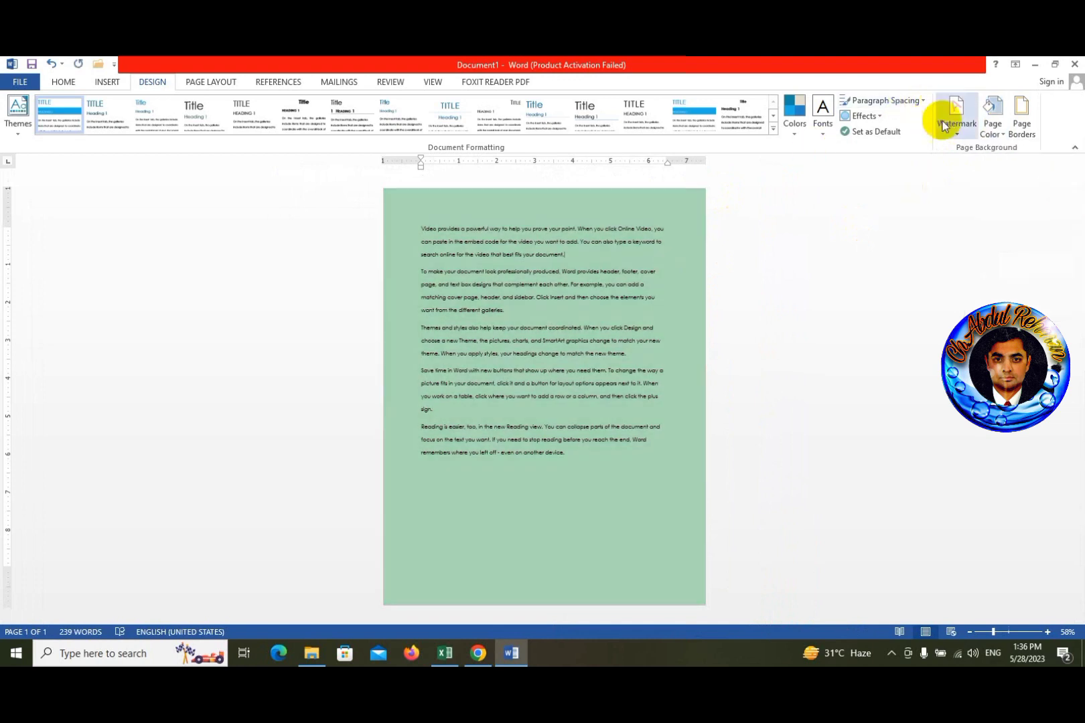
click(1001, 136)
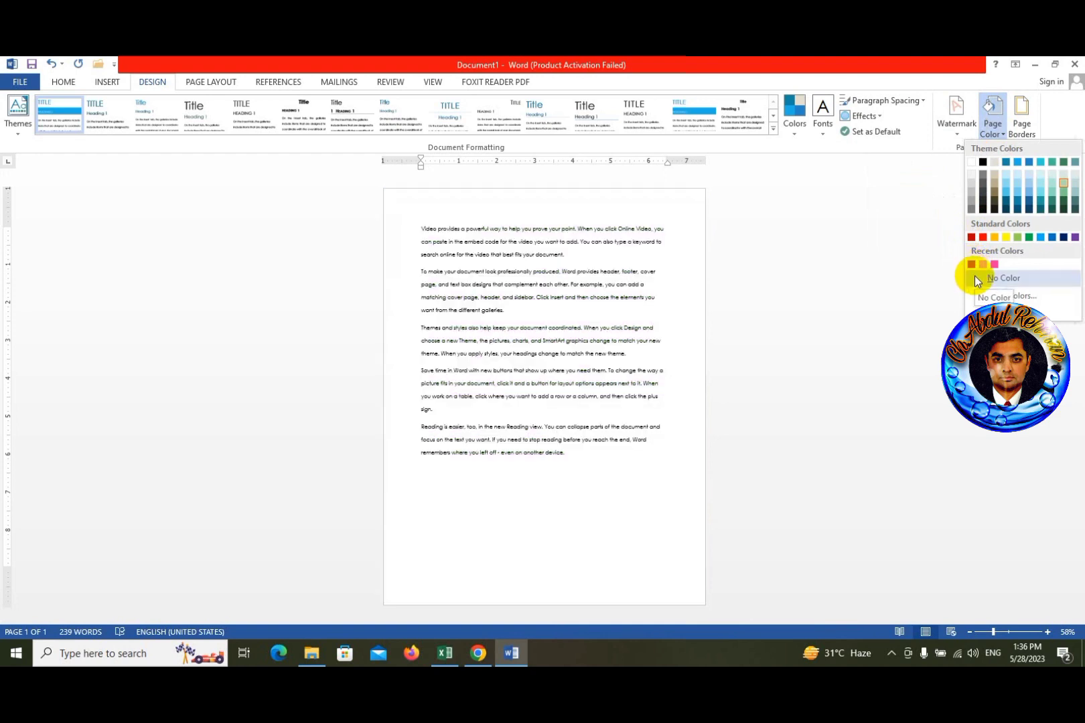
click(974, 277)
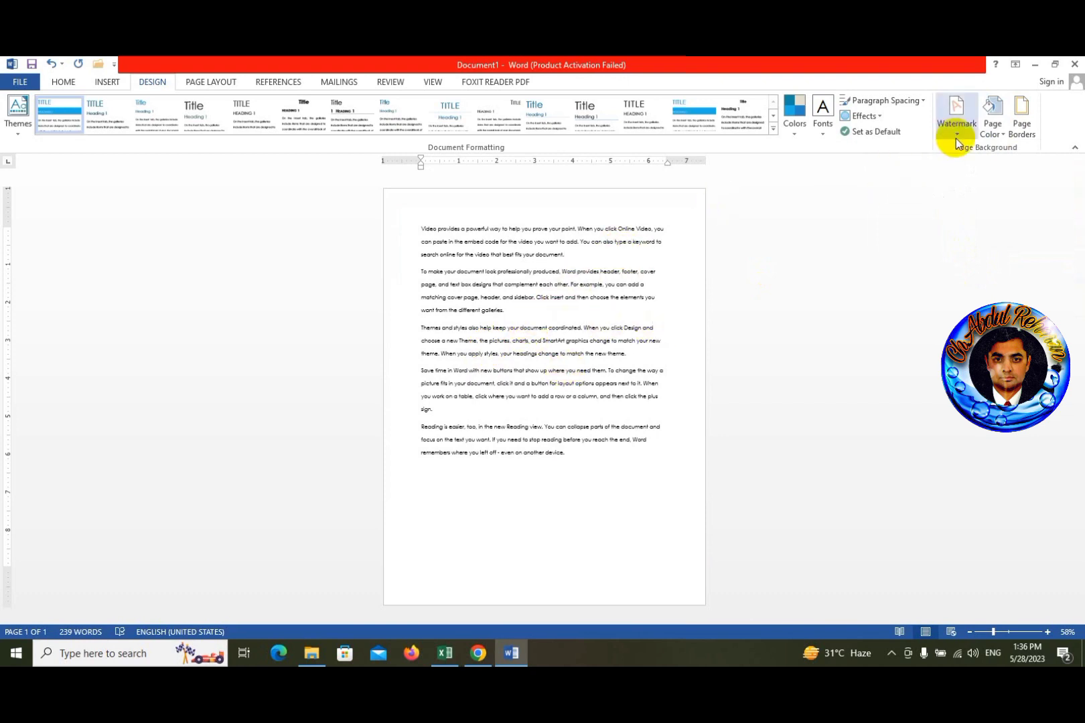
- Reapply Turquoise, Accent 1, Lighter 80% and open the print preview with Ctrl+P
click(994, 132)
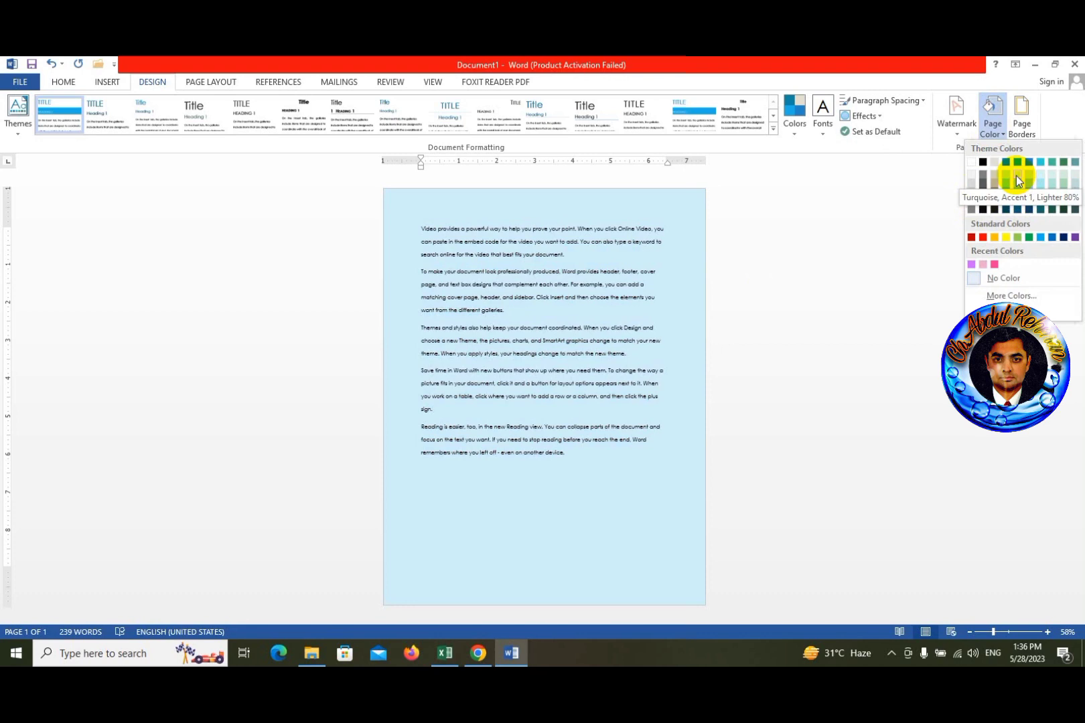
click(1017, 176)
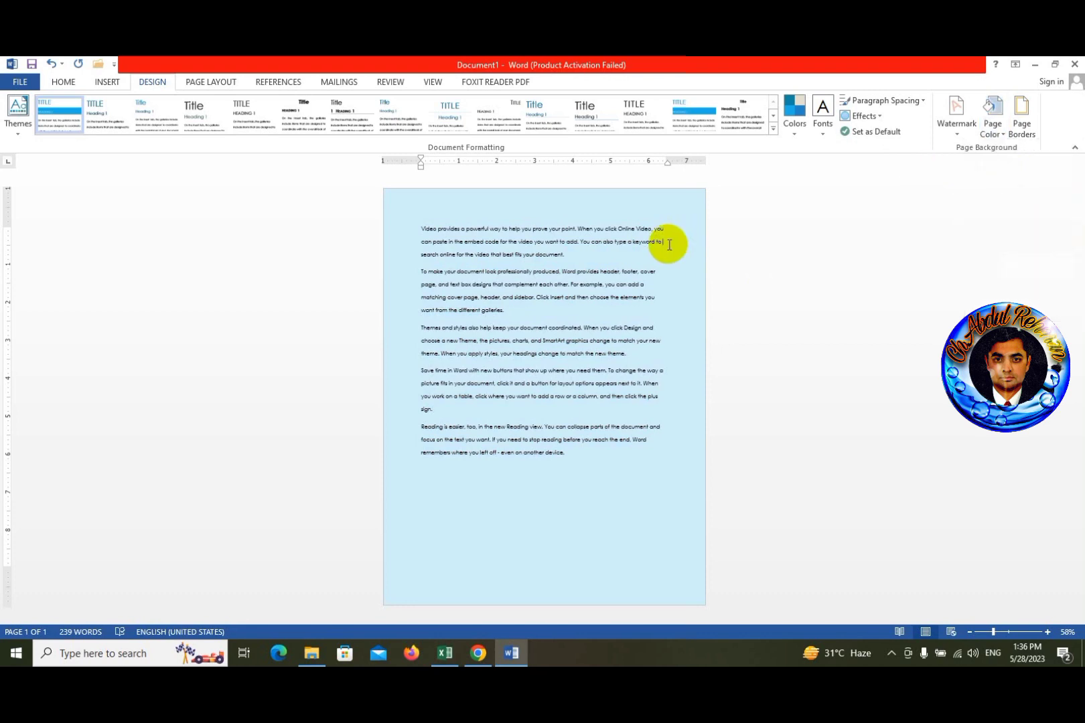
key(ctrl+p)
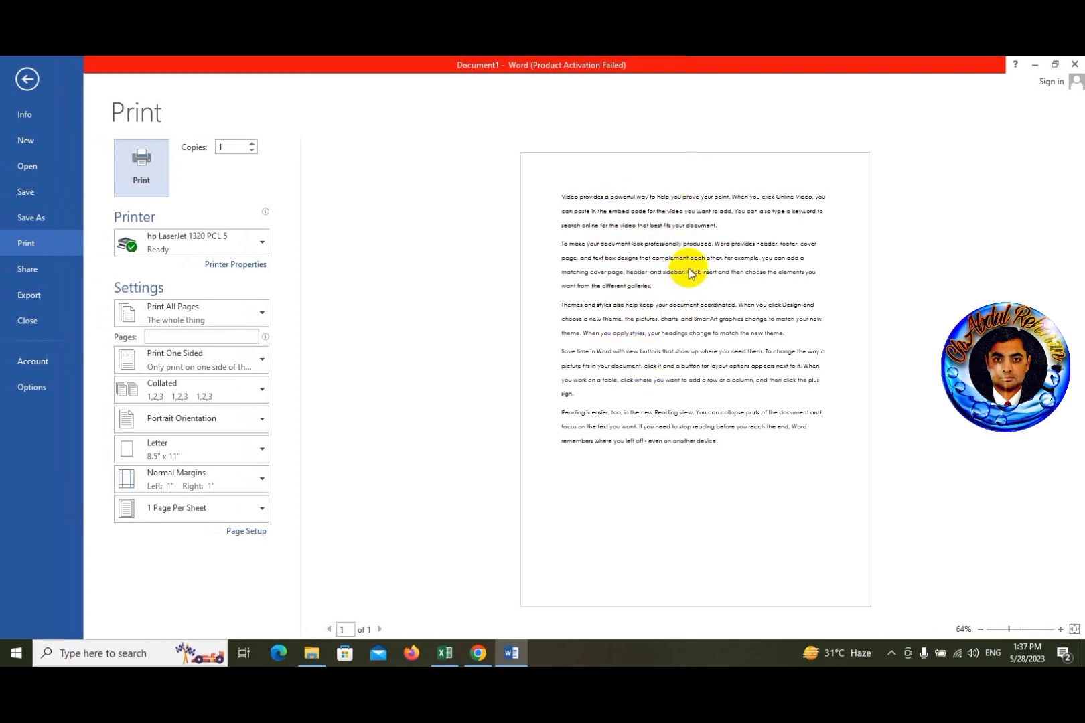
- Exit the Print backstage and scroll back up the light turquoise document
click(27, 79)
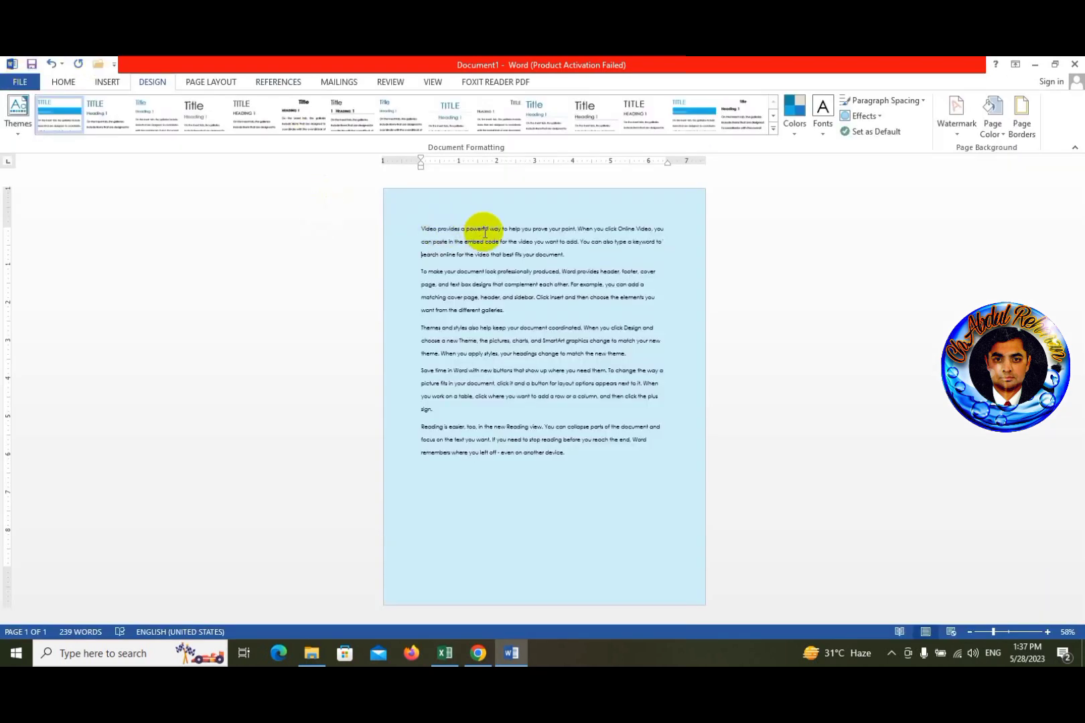
ctrl+scroll(485, 233, up, 1)
ctrl+scroll(485, 233, up, 3)
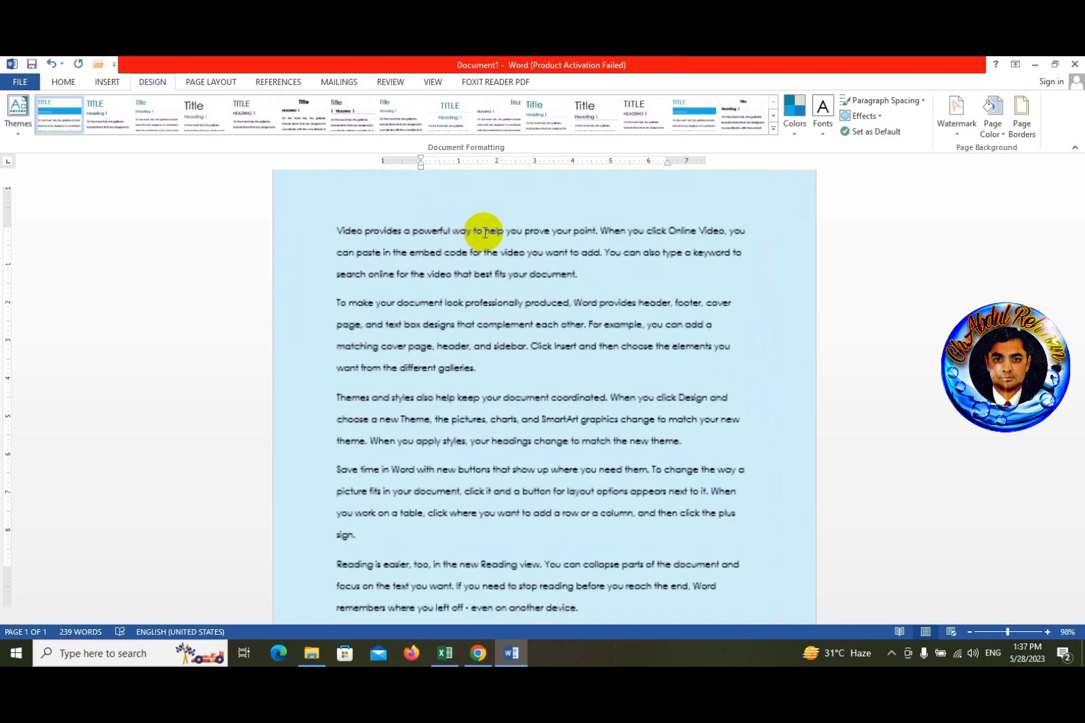